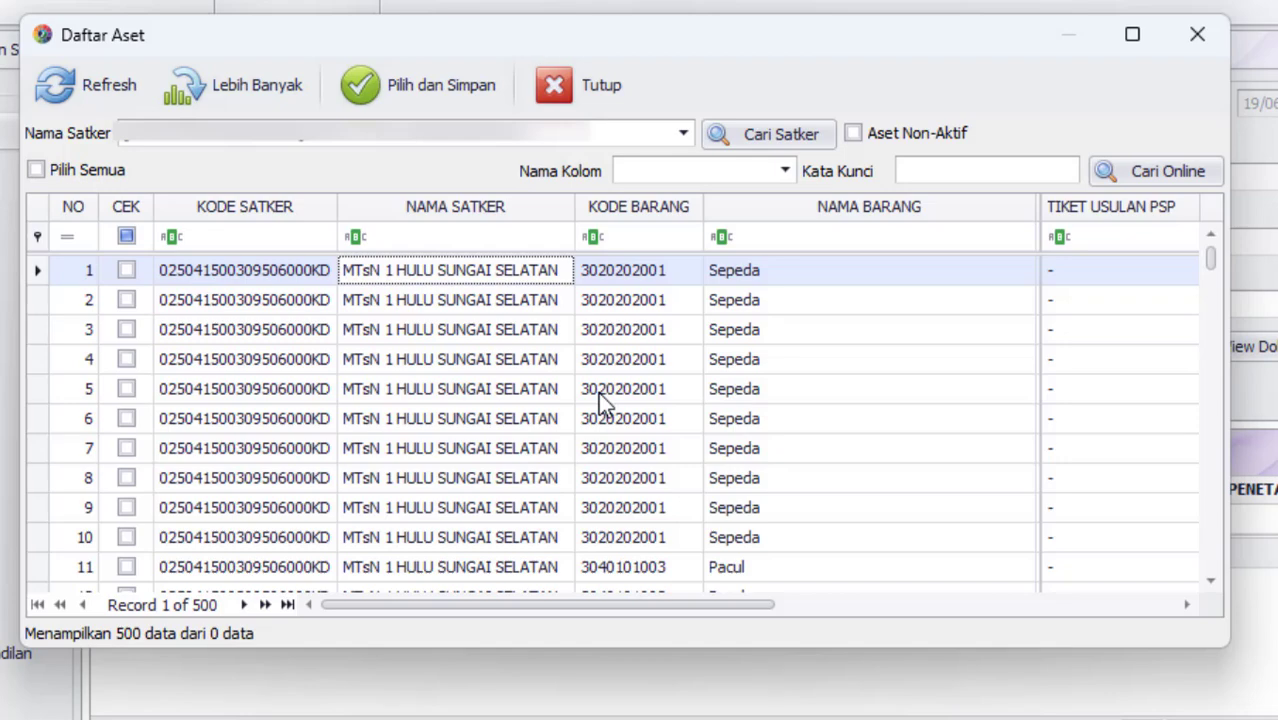
mouse_move(770, 718)
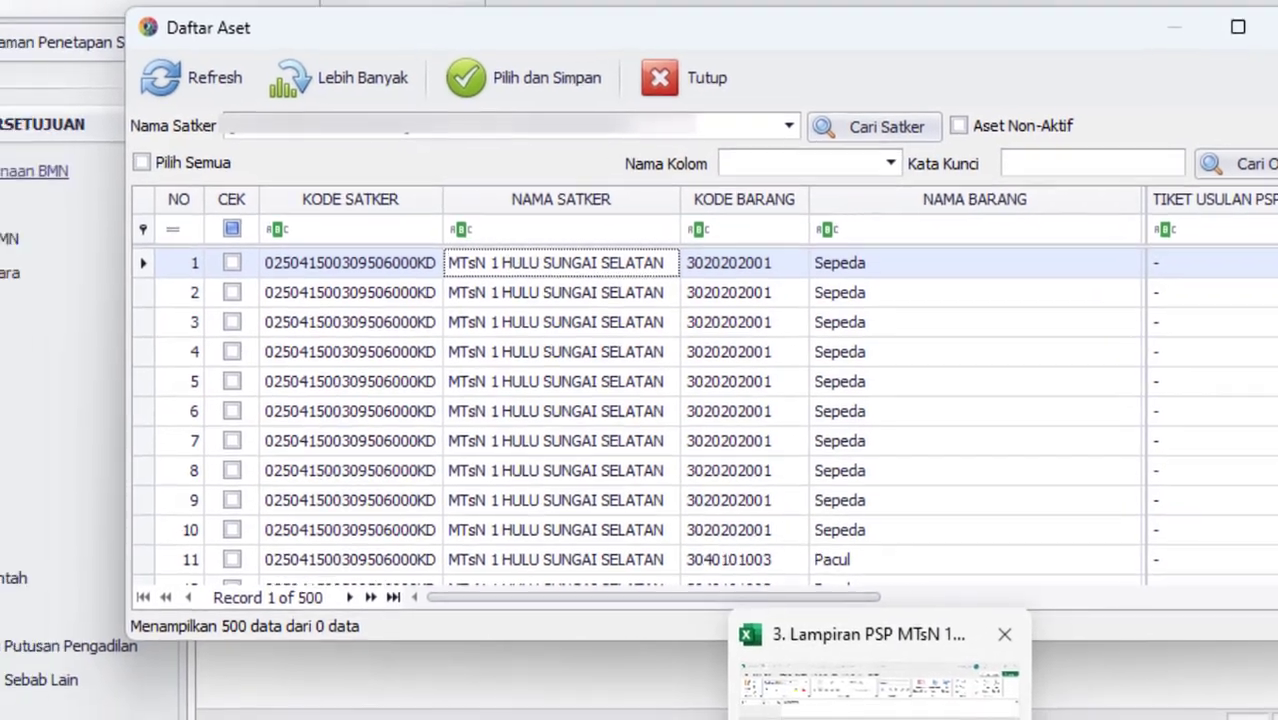
left_click(878, 688)
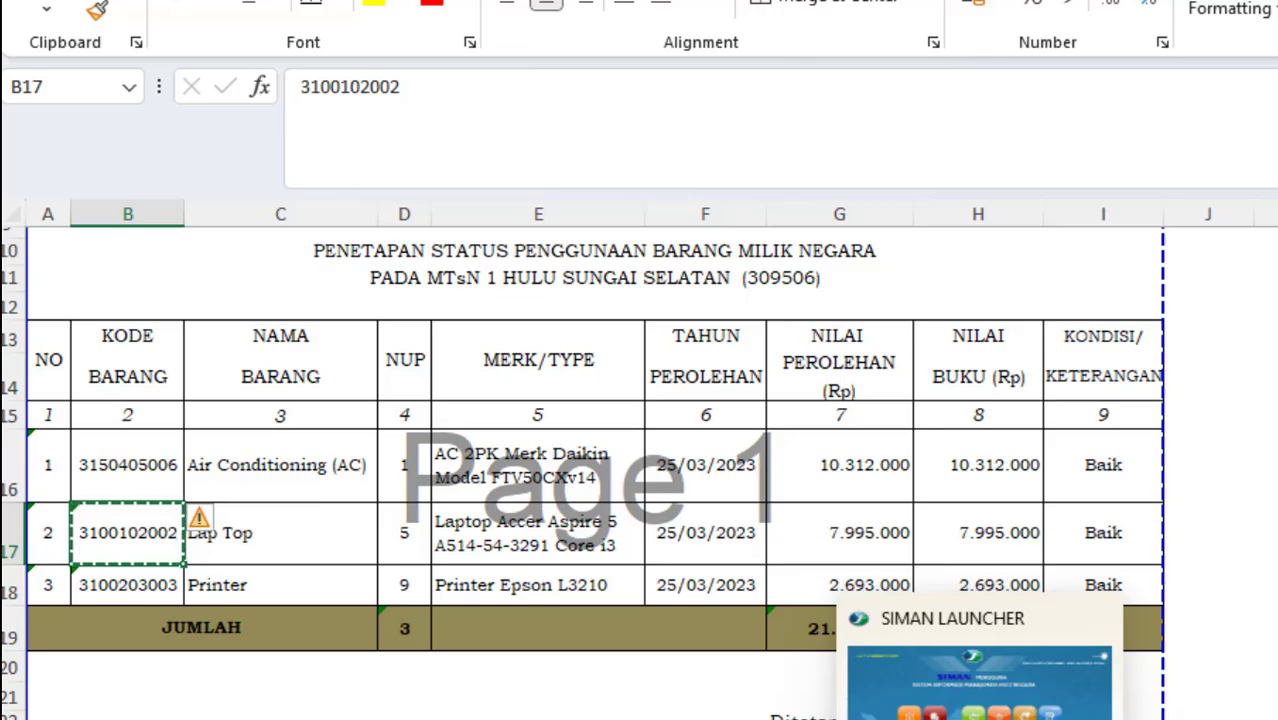
left_click(979, 718)
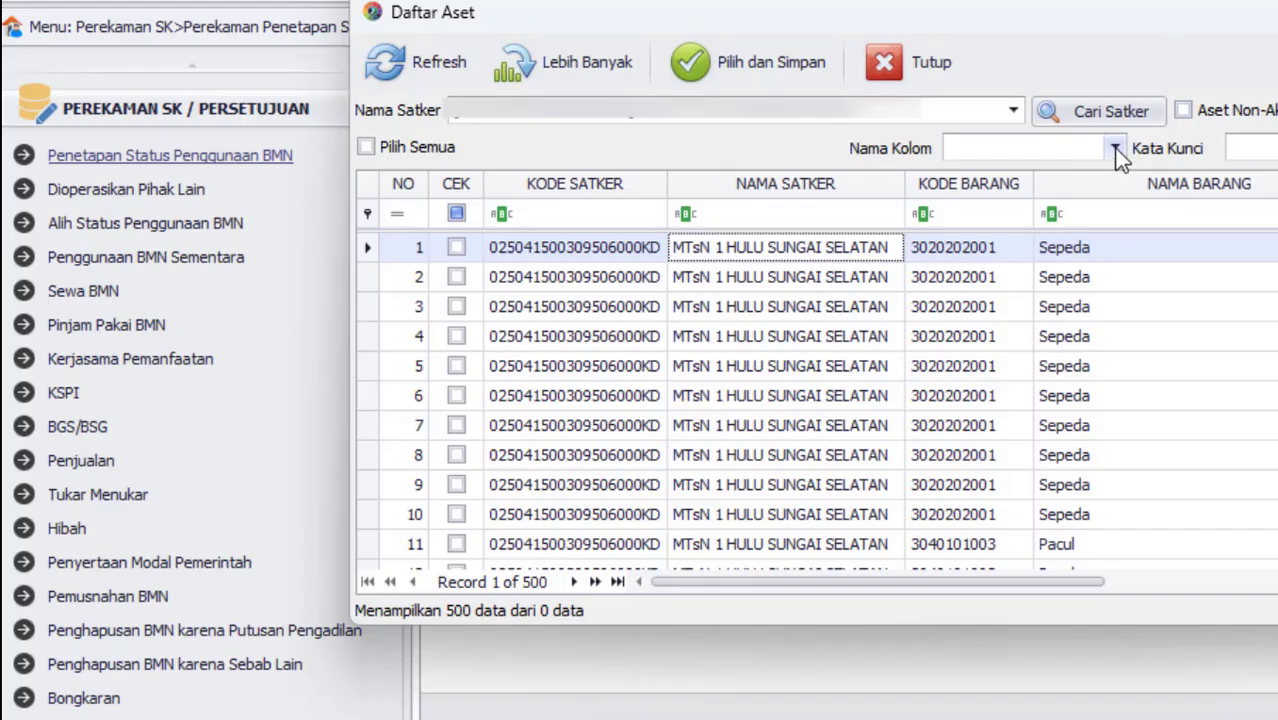
left_click(1116, 147)
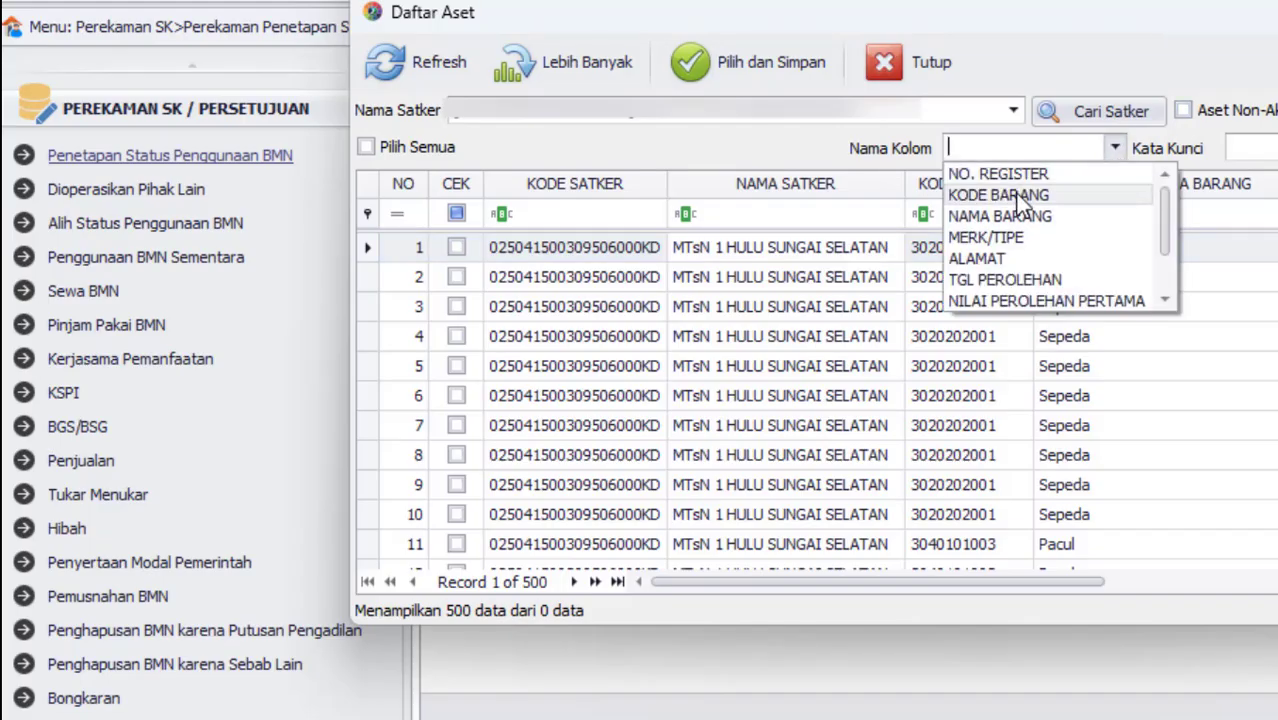
left_click(1018, 195)
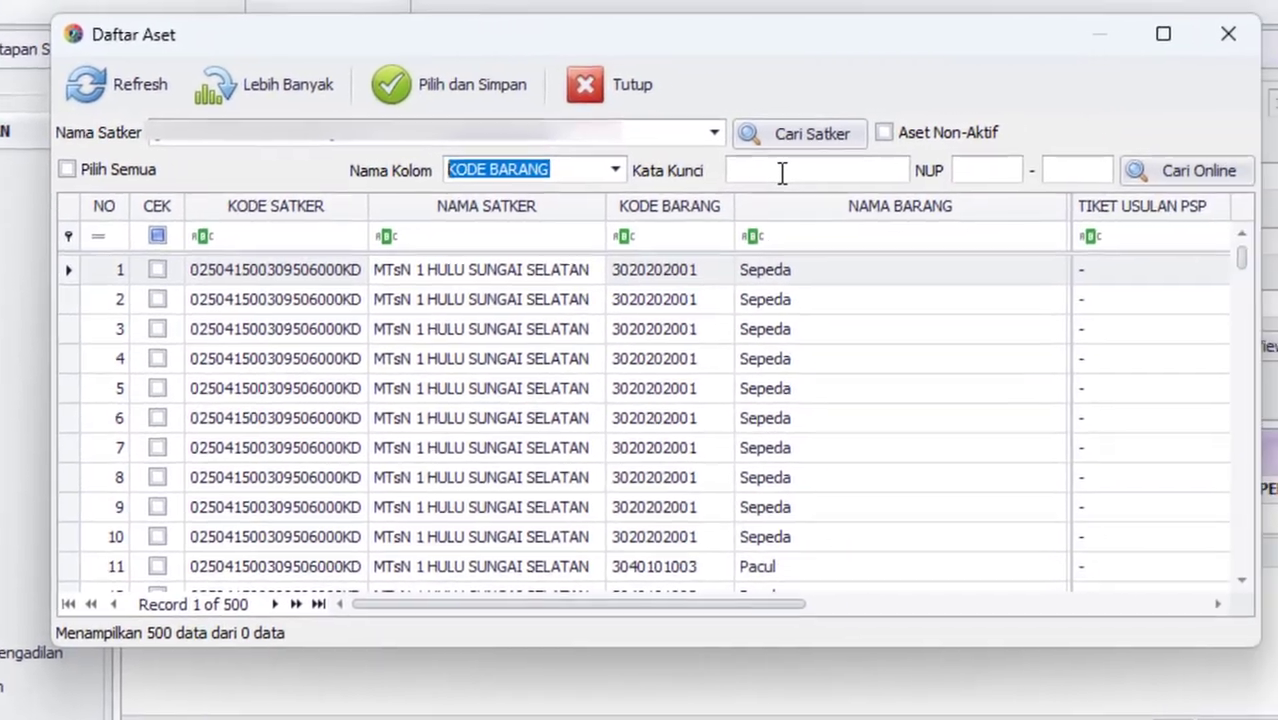
left_click(1081, 150)
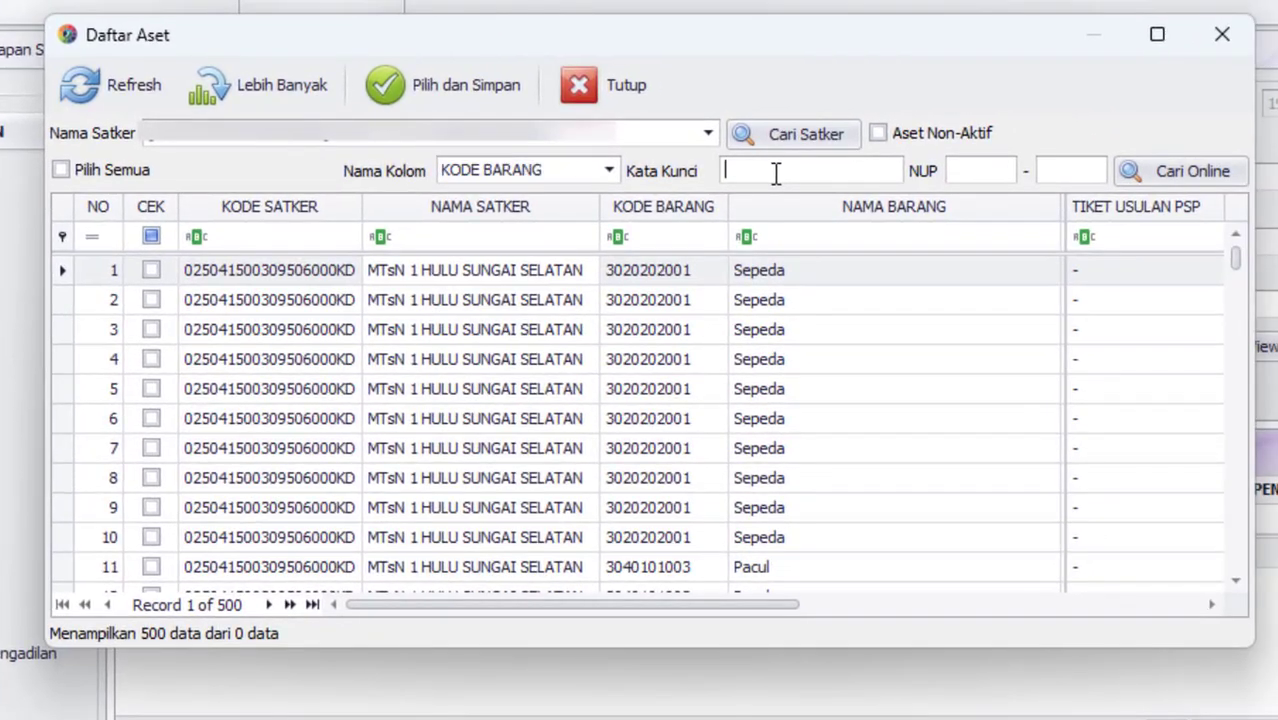
key("ctrl+v")
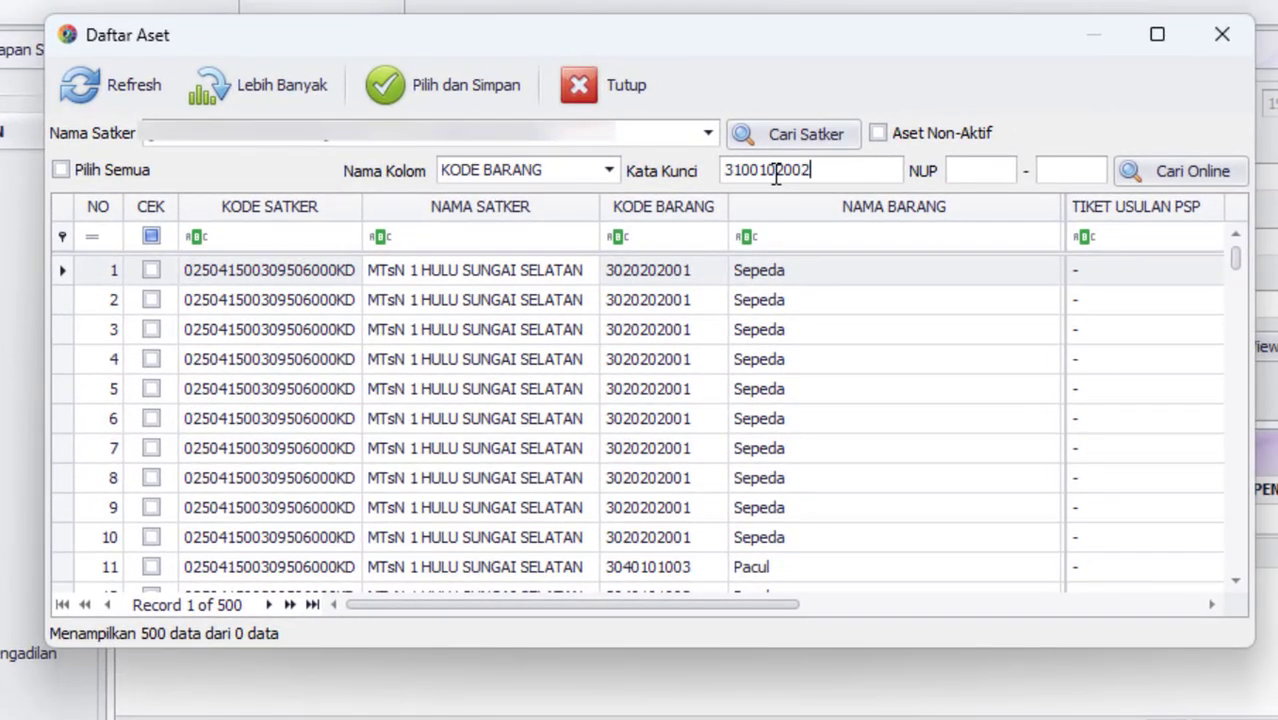
Set the NUP range to 5 - 5 and run the online search for the laptop.
left_click(982, 175)
type("5")
left_click(1070, 175)
type("5")
left_click(1194, 176)
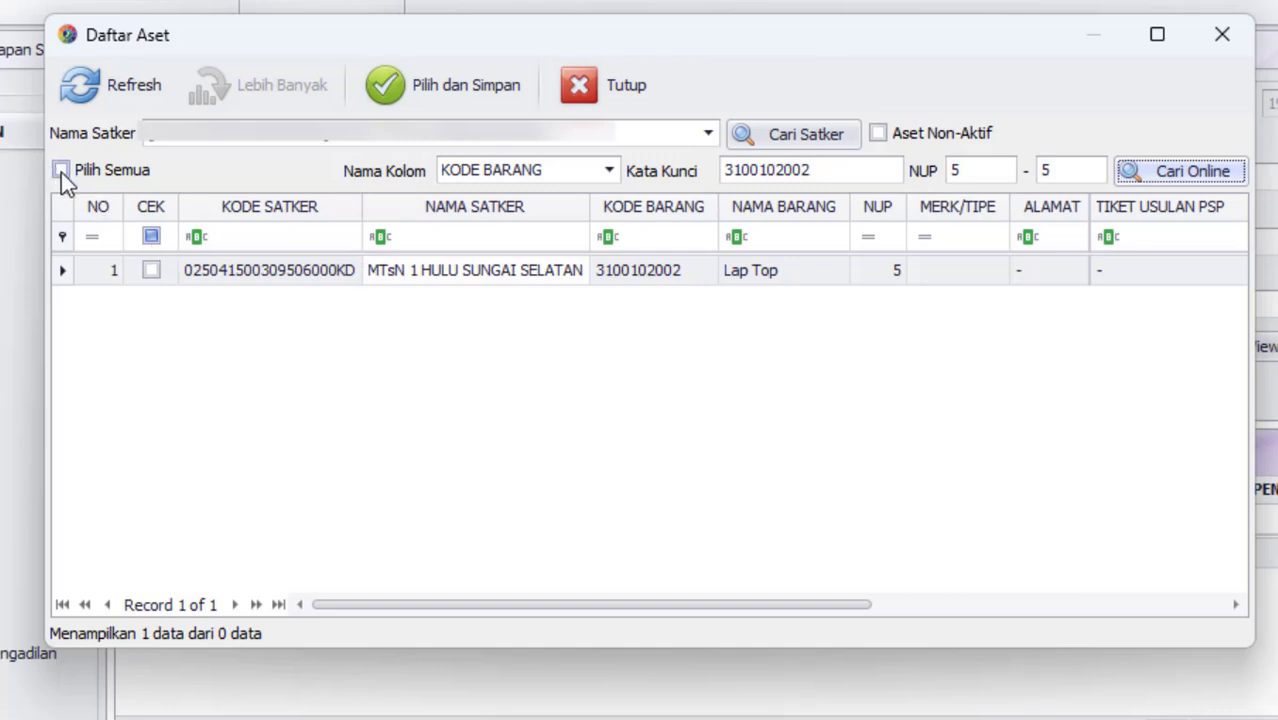
Select the found Lap Top asset, save it to the decree, and refresh the decree's asset list.
left_click(151, 270)
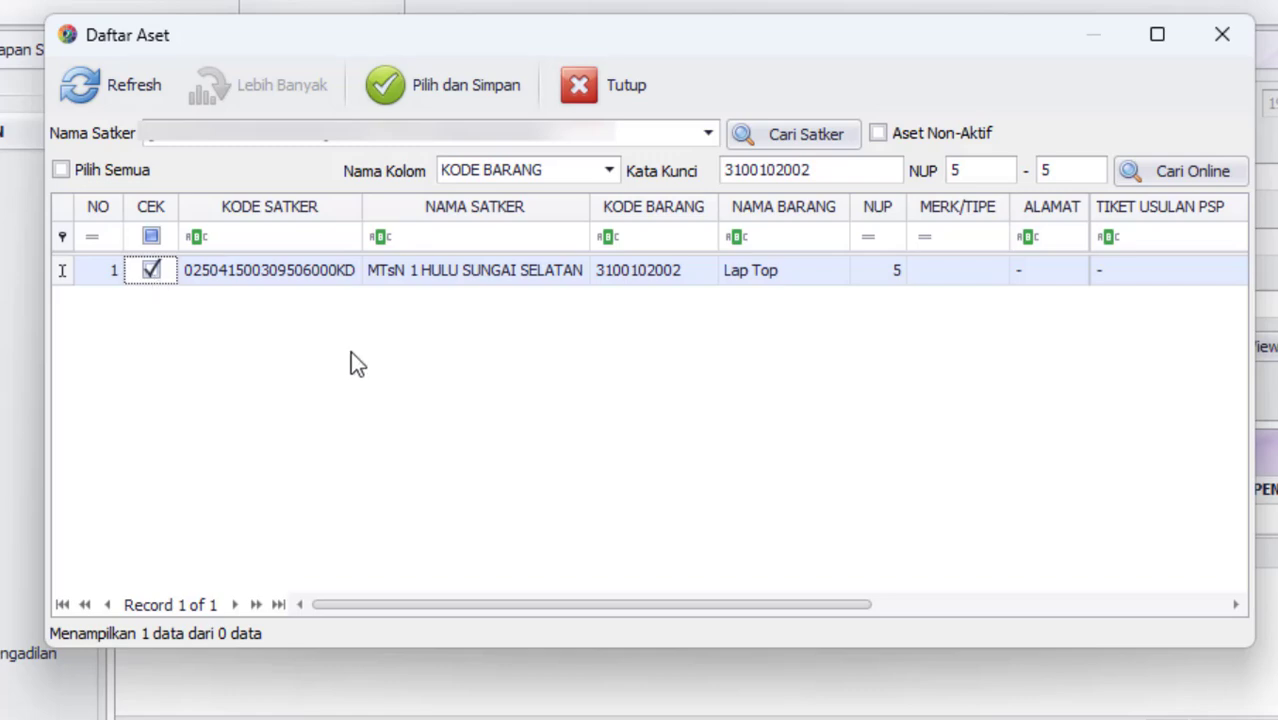
left_click(440, 92)
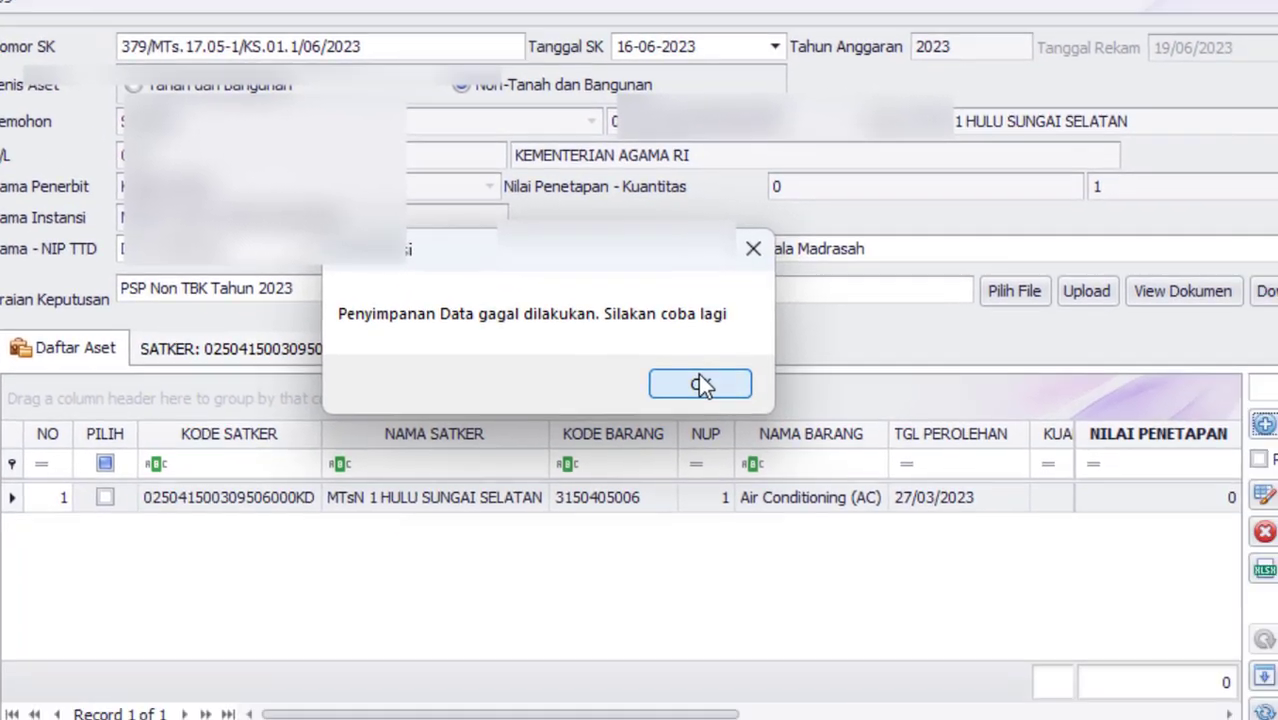
left_click(814, 439)
left_click(1153, 617)
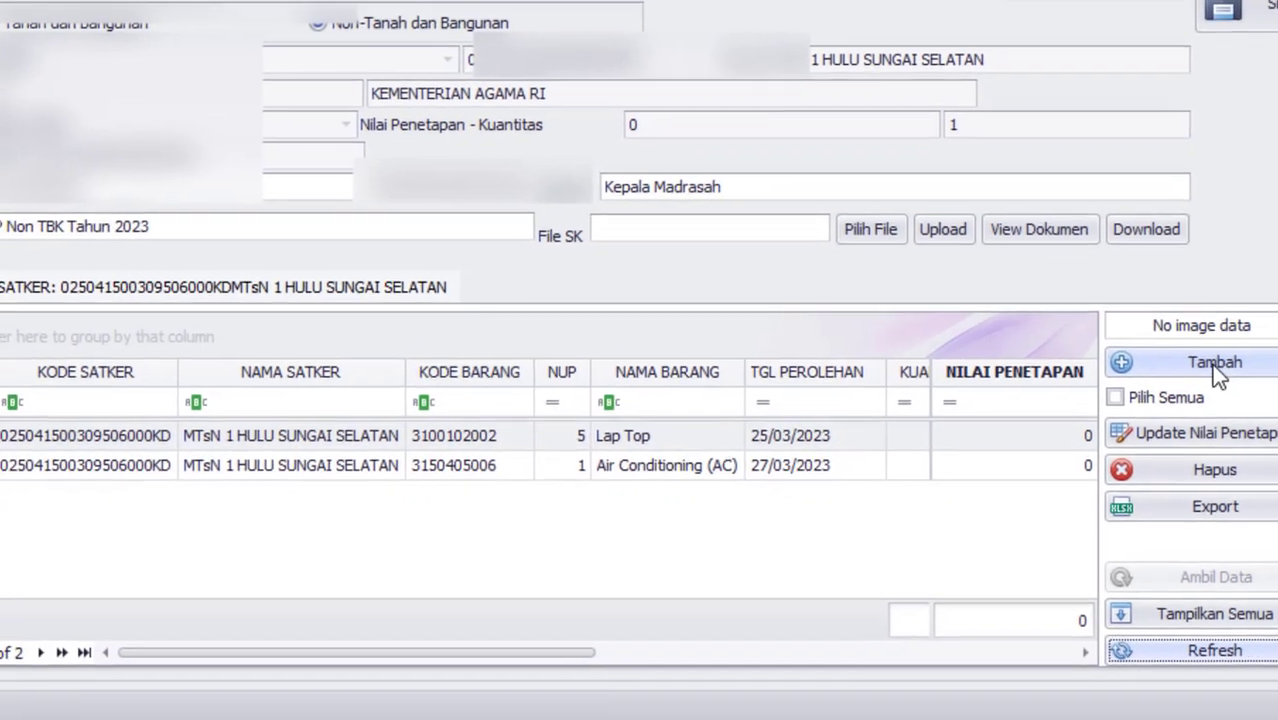
left_click(1211, 364)
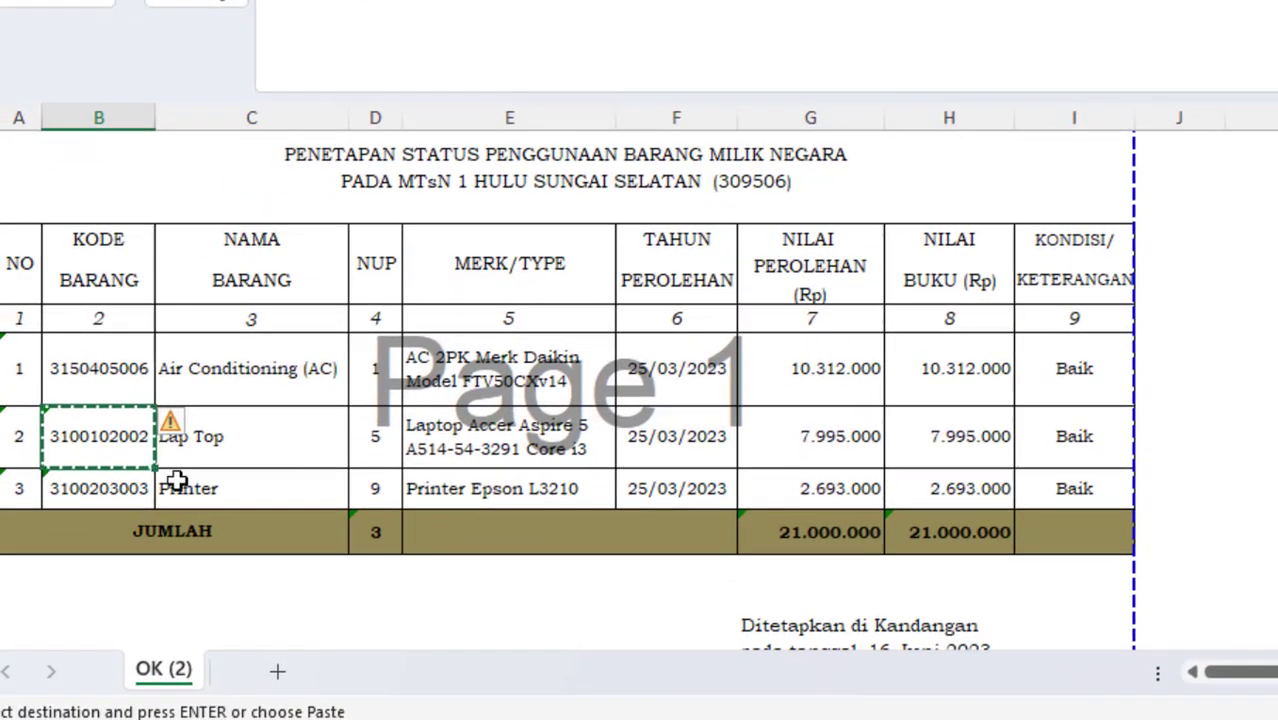
left_click(118, 485)
key("ctrl+c")
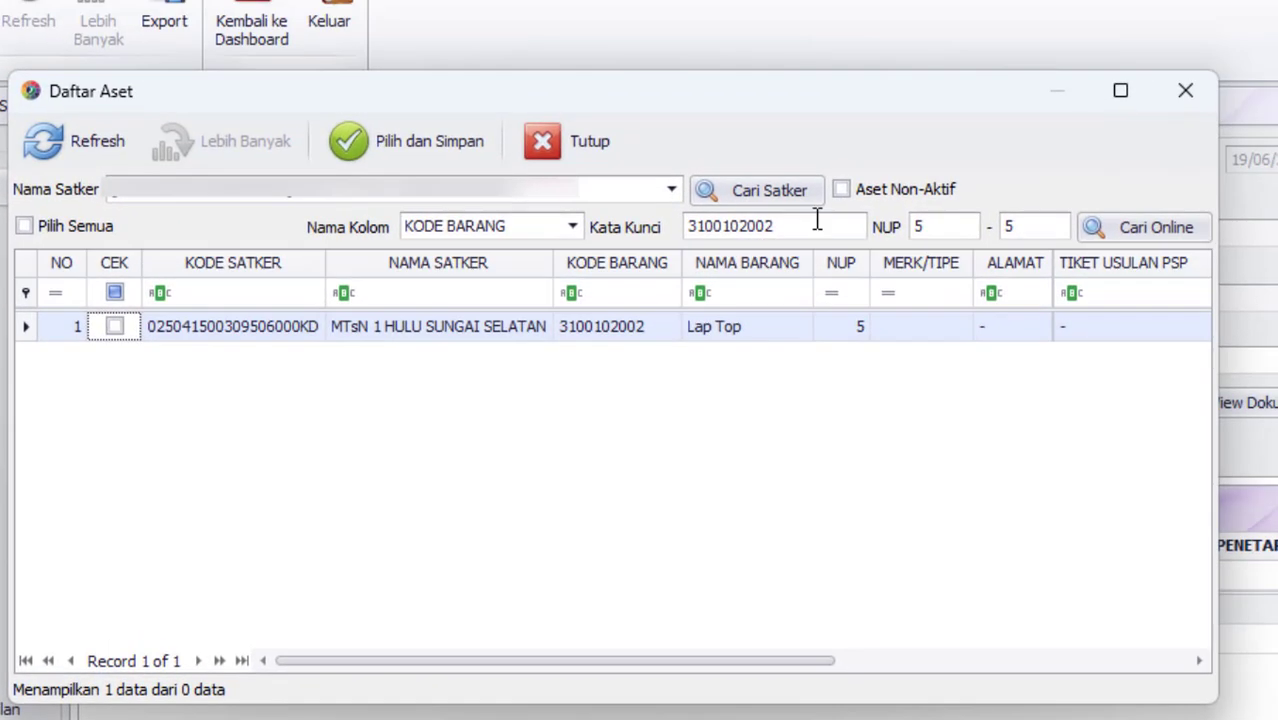
double_click(1122, 52)
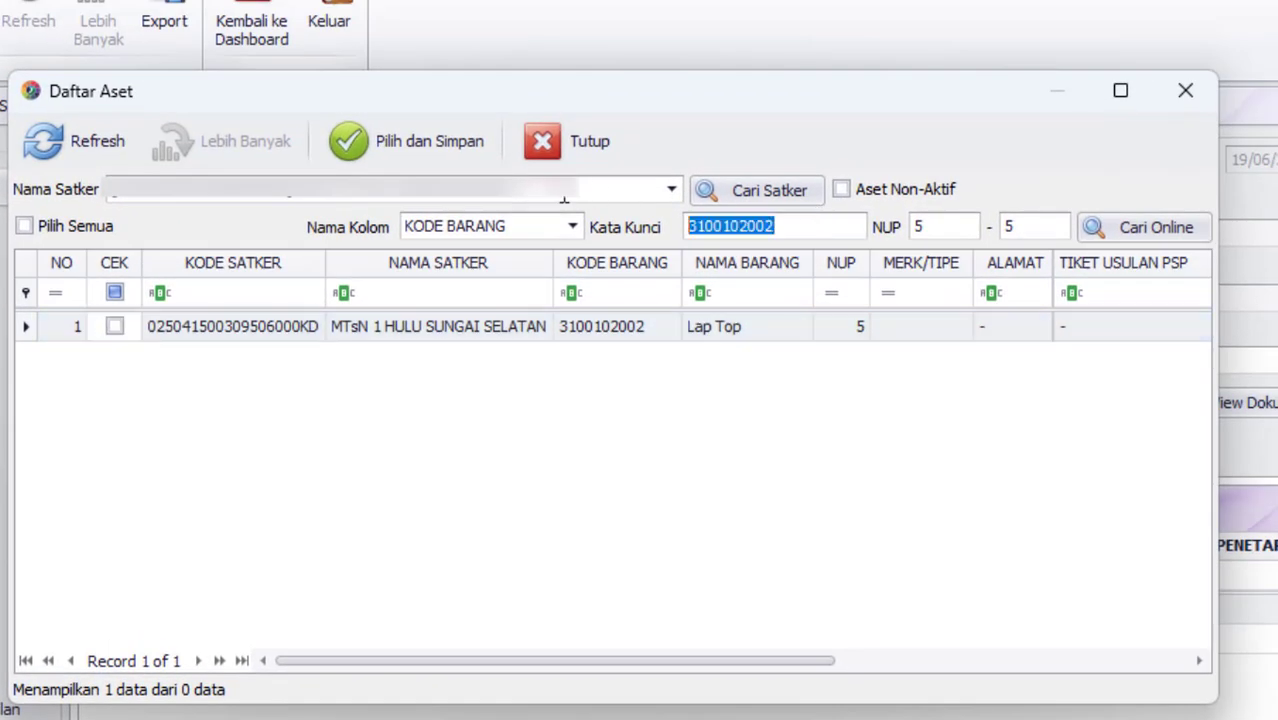
key("ctrl+v")
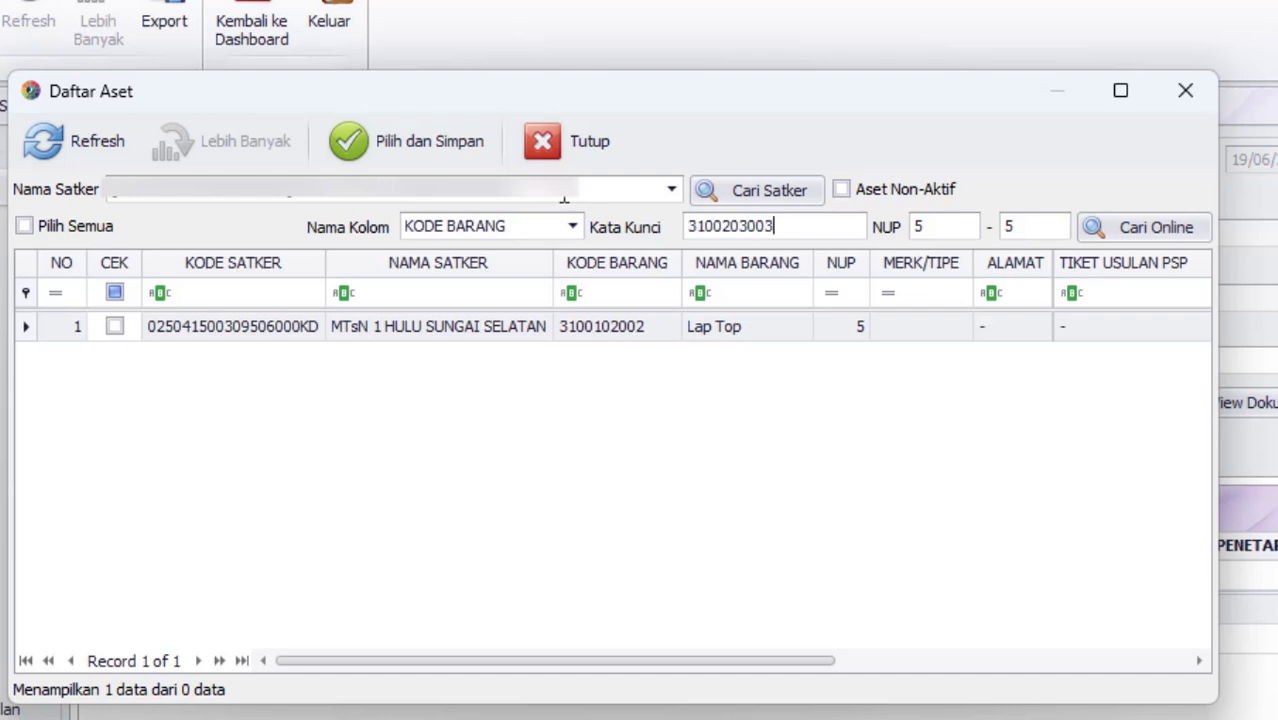
Check the printer's NUP in Excel, set the NUP range to 9 - 9, and run the online search.
left_click(939, 232)
key("alt+Tab")
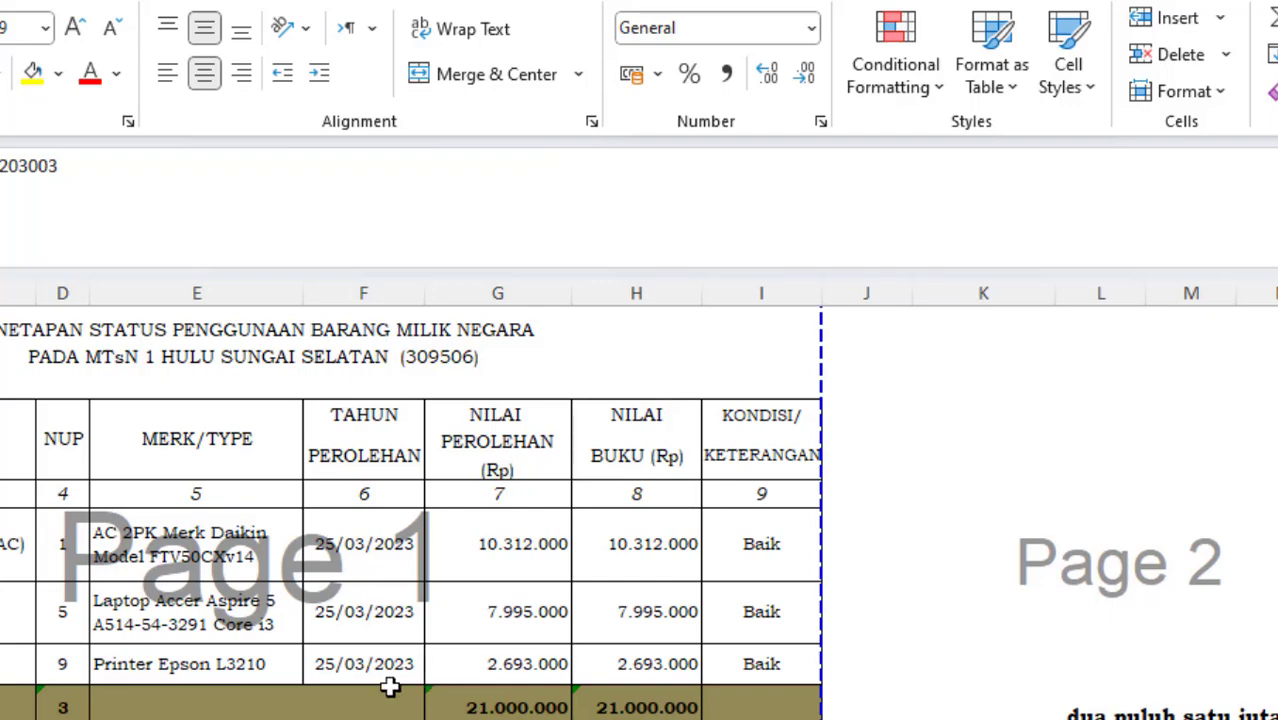
key("alt+Tab")
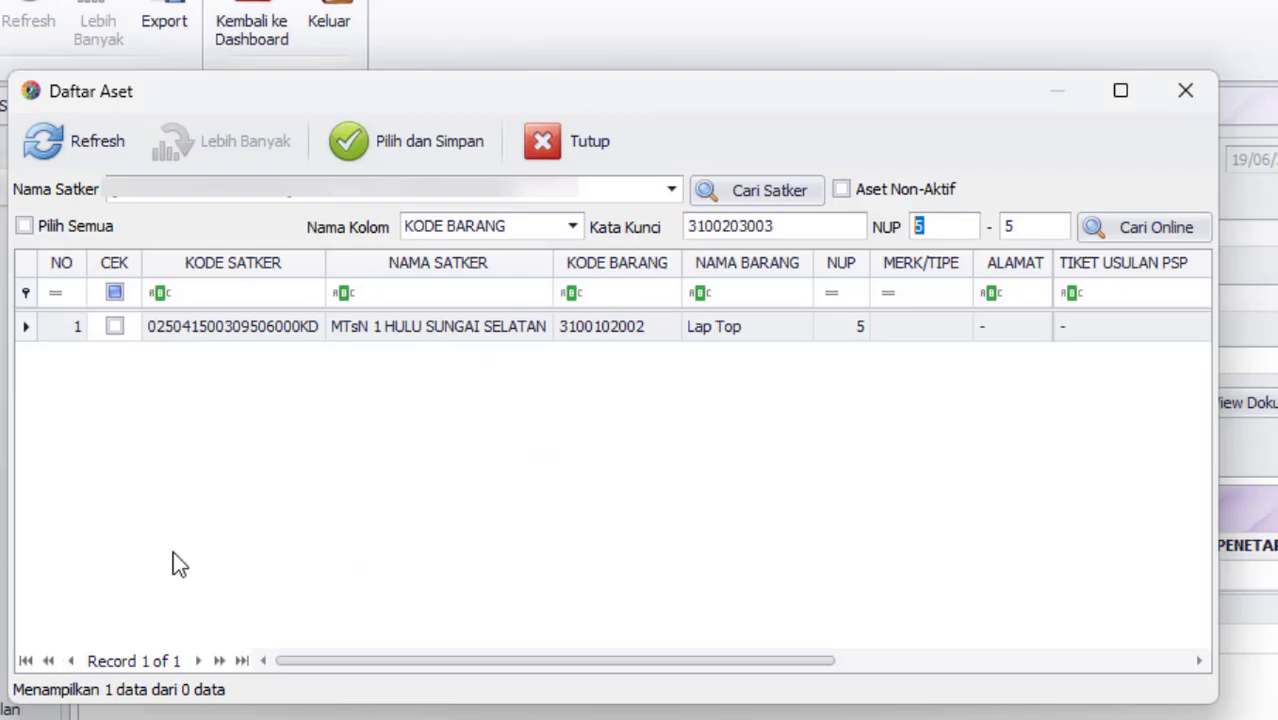
type("9")
left_click(1049, 224)
key("BackSpace")
type("9")
left_click(1146, 229)
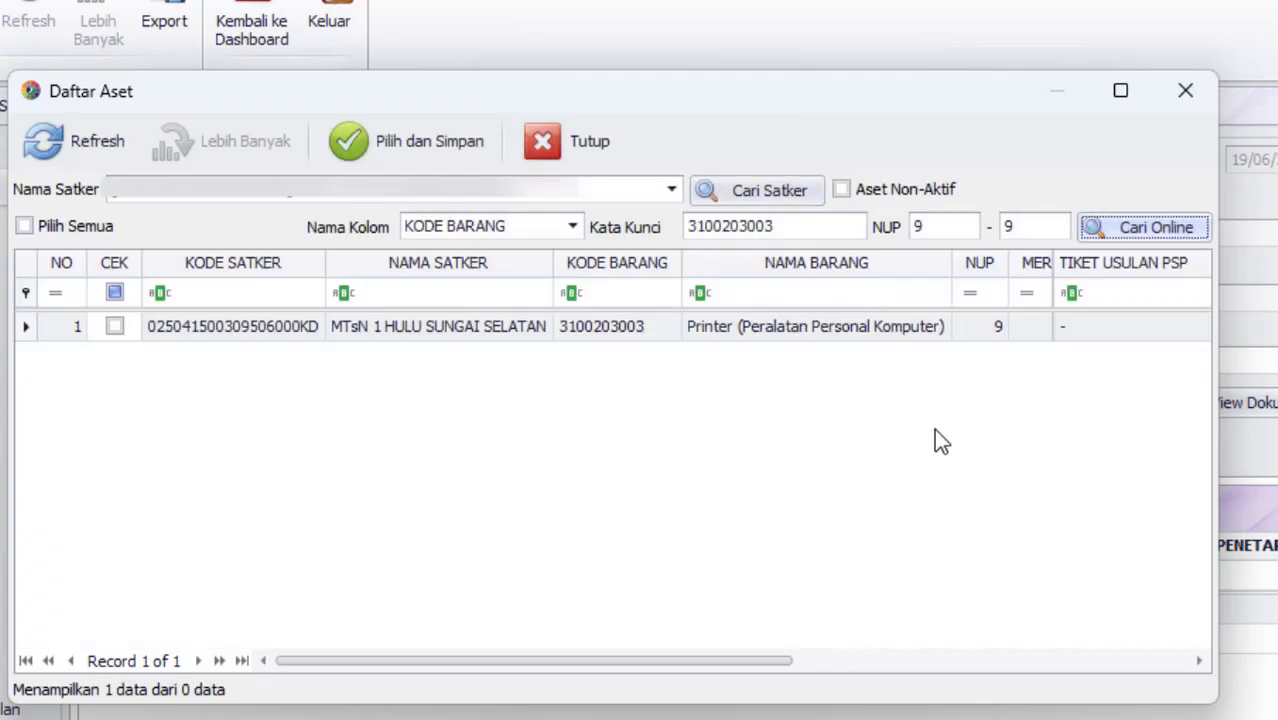
Select the found printer, save it to the decree, and refresh the decree's asset list.
left_click(115, 333)
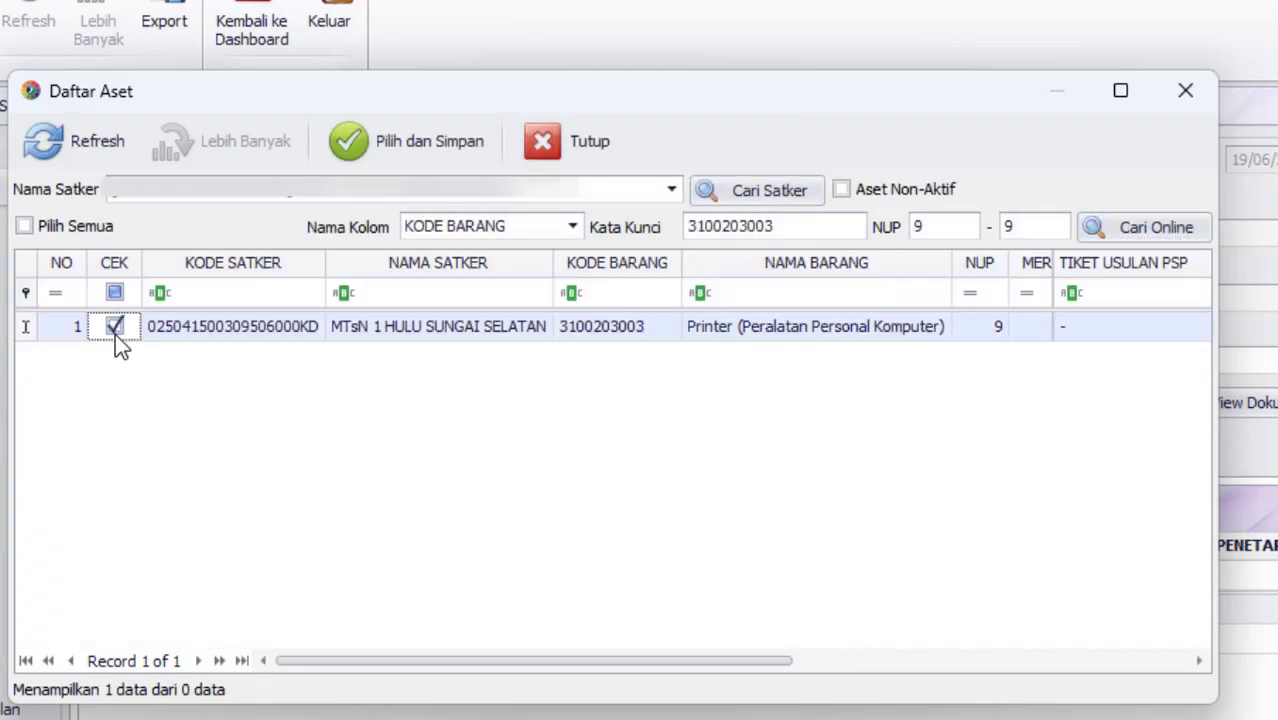
left_click(361, 137)
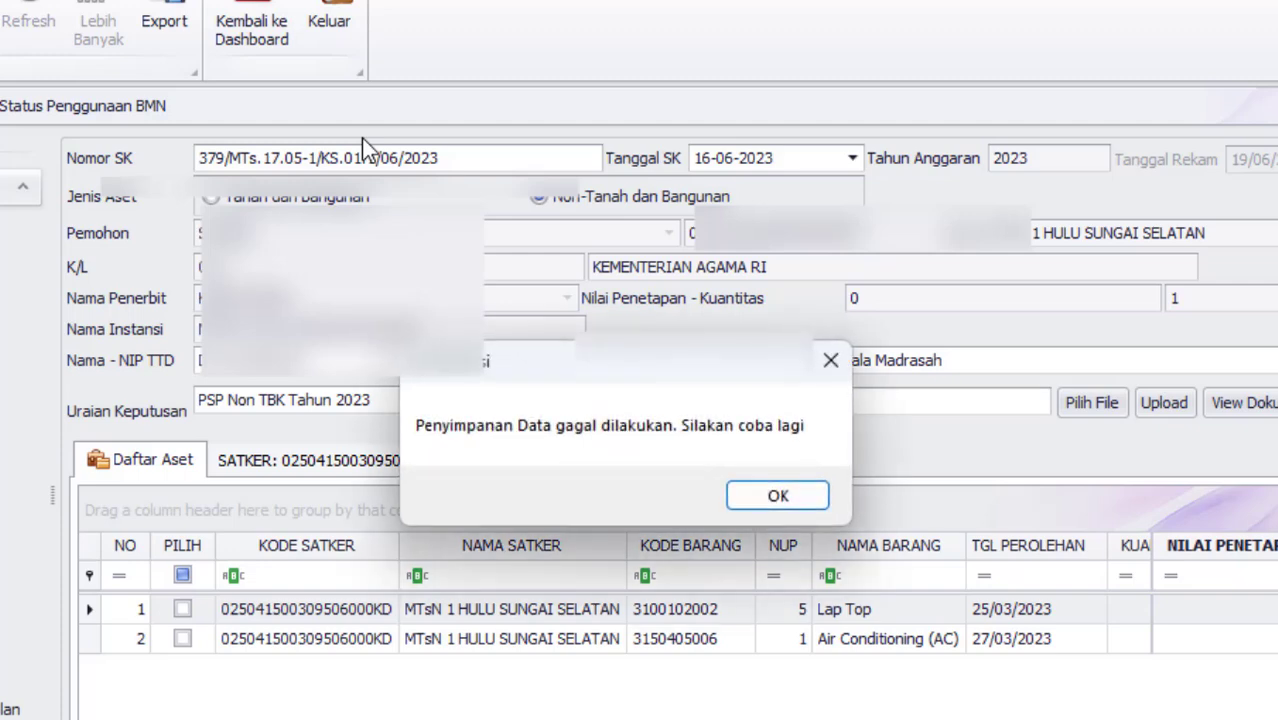
left_click(768, 495)
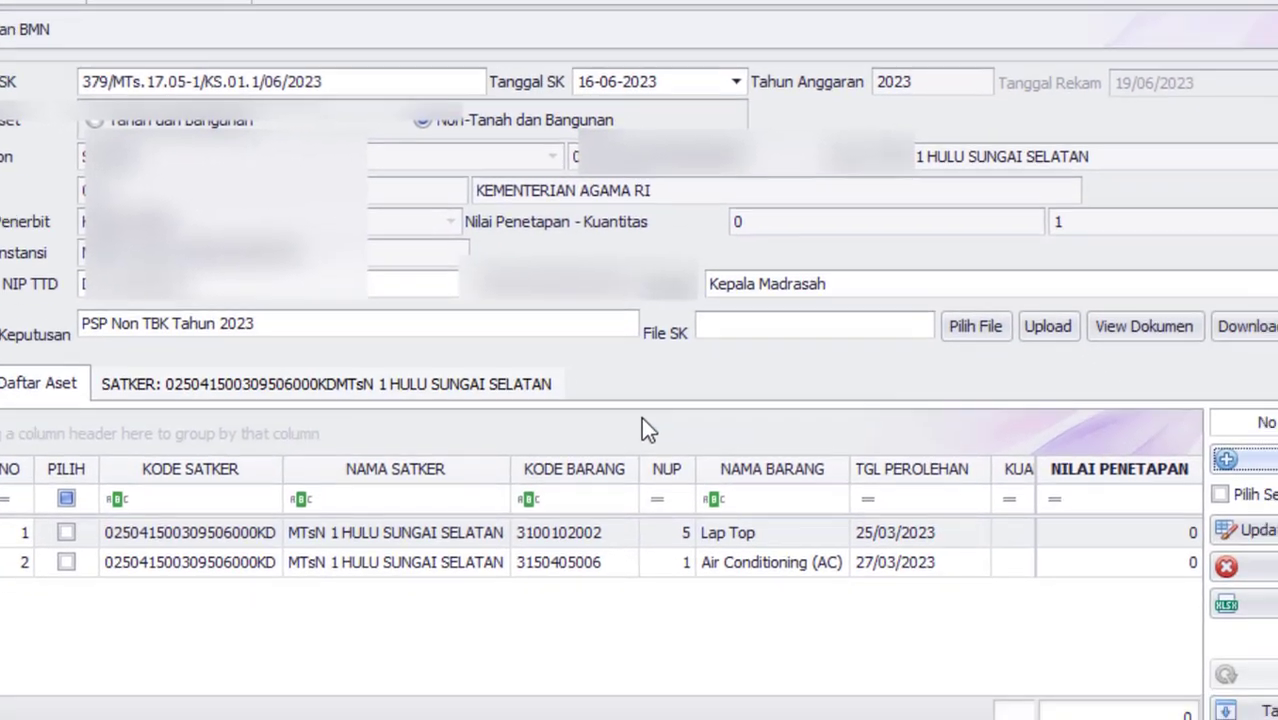
left_click(1154, 651)
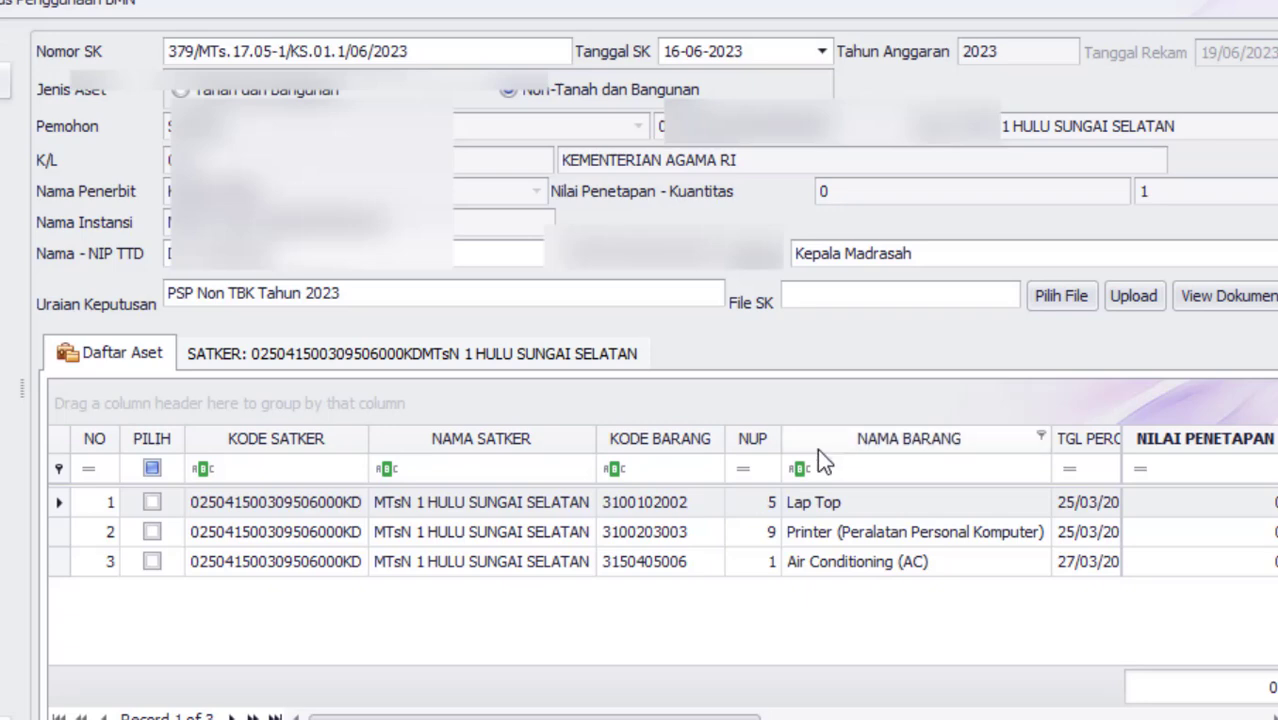
Update the Nilai Penetapan of all listed assets with the values fetched from the asset master and save them.
key("Up")
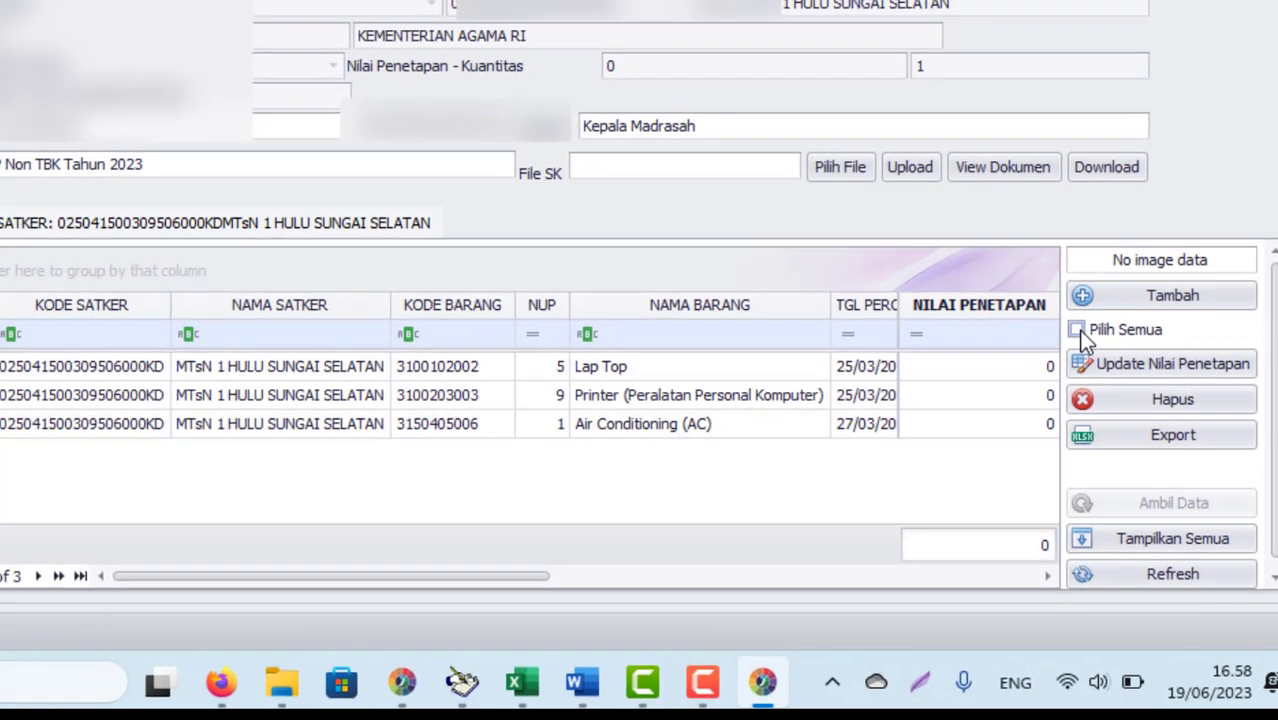
left_click(1077, 330)
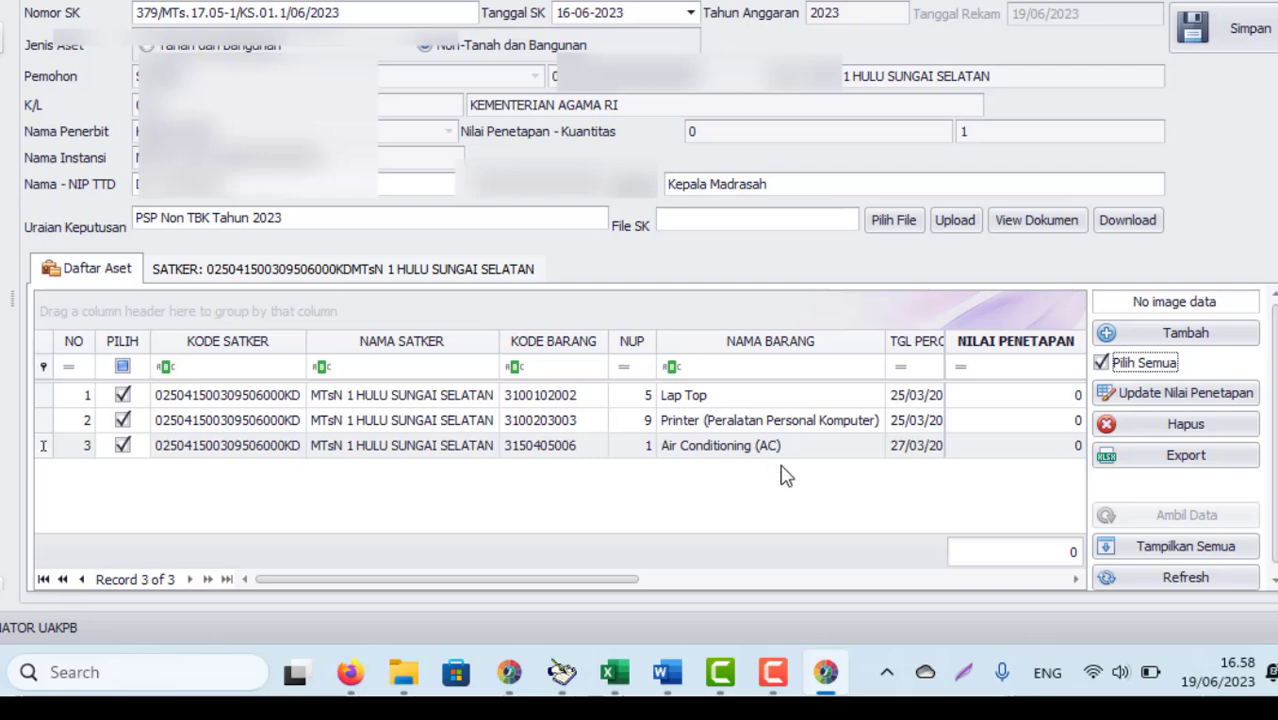
left_click(1188, 400)
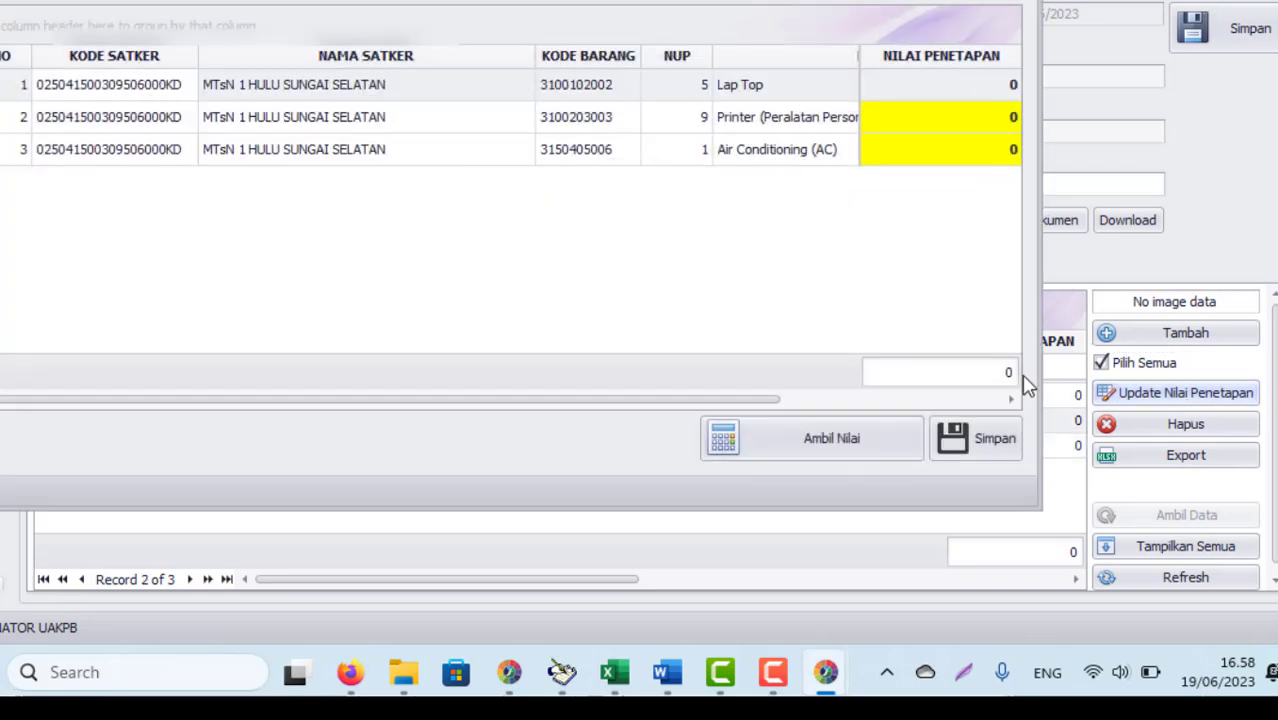
left_click(831, 461)
left_click(668, 312)
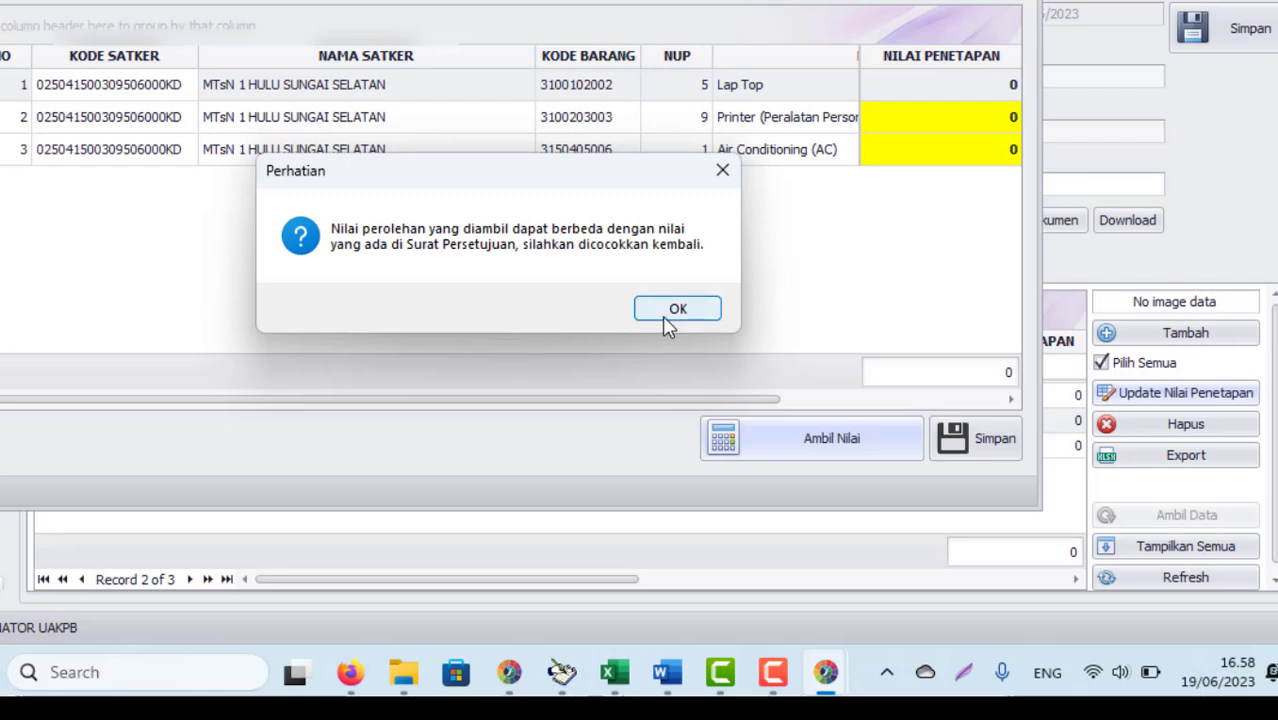
left_click(678, 306)
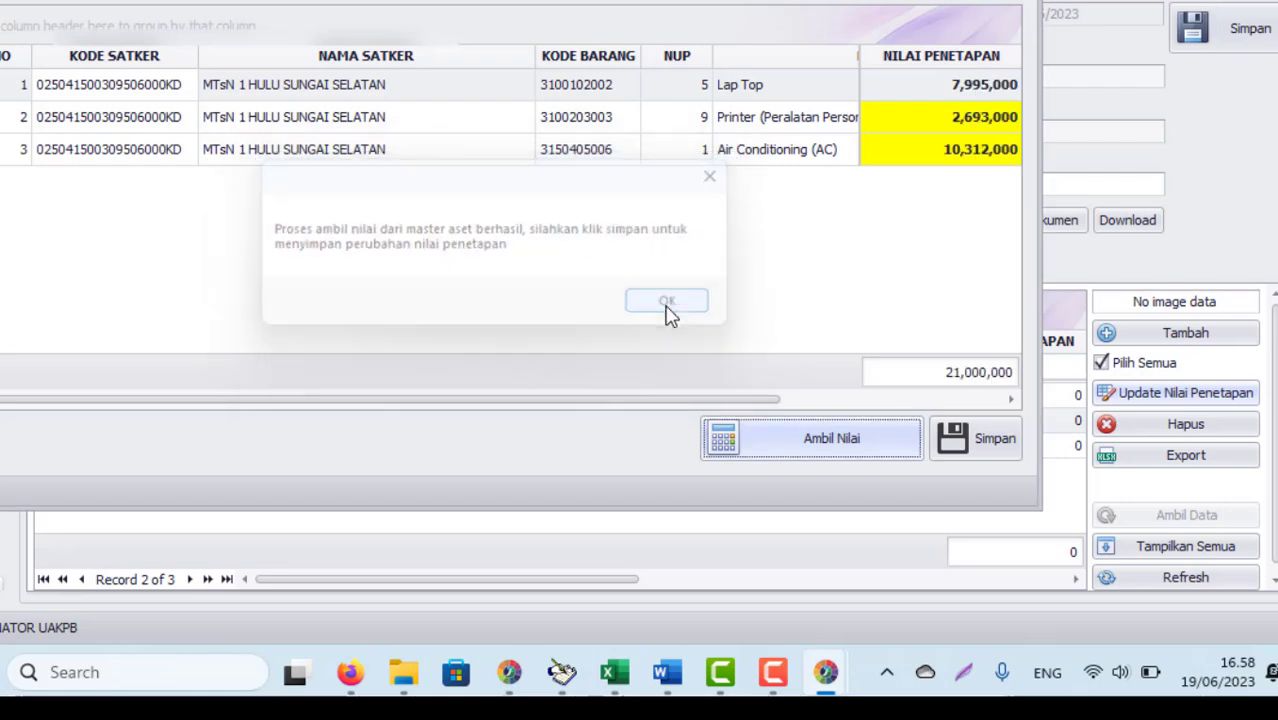
left_click(975, 452)
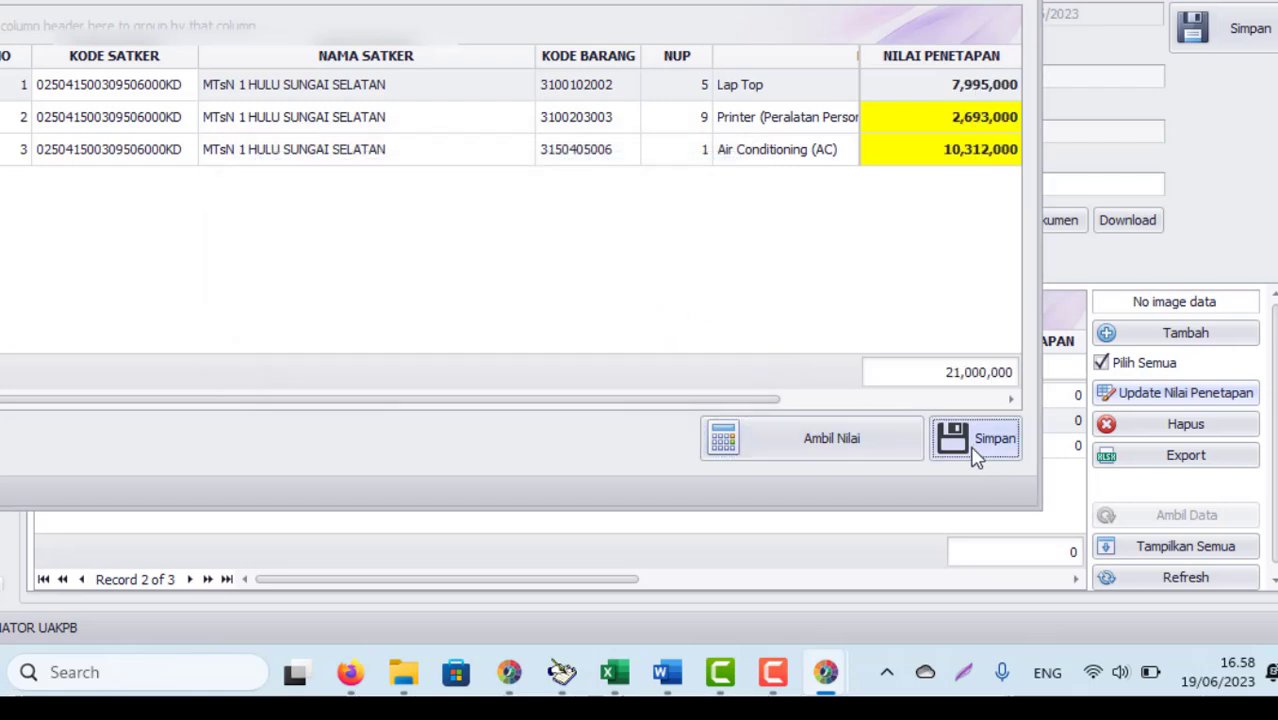
left_click(524, 300)
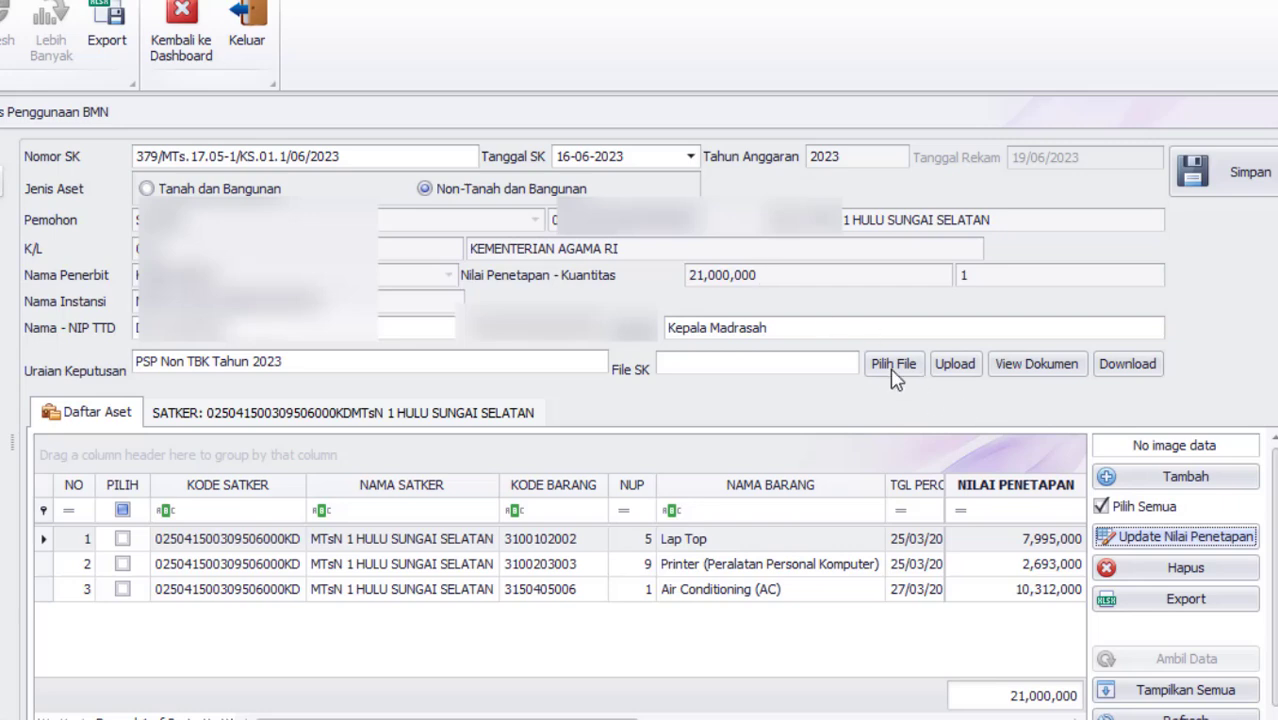
Upload SK Wasdal 2023.pdf as the decree's SK file and return to the list of recorded decrees.
left_click(886, 366)
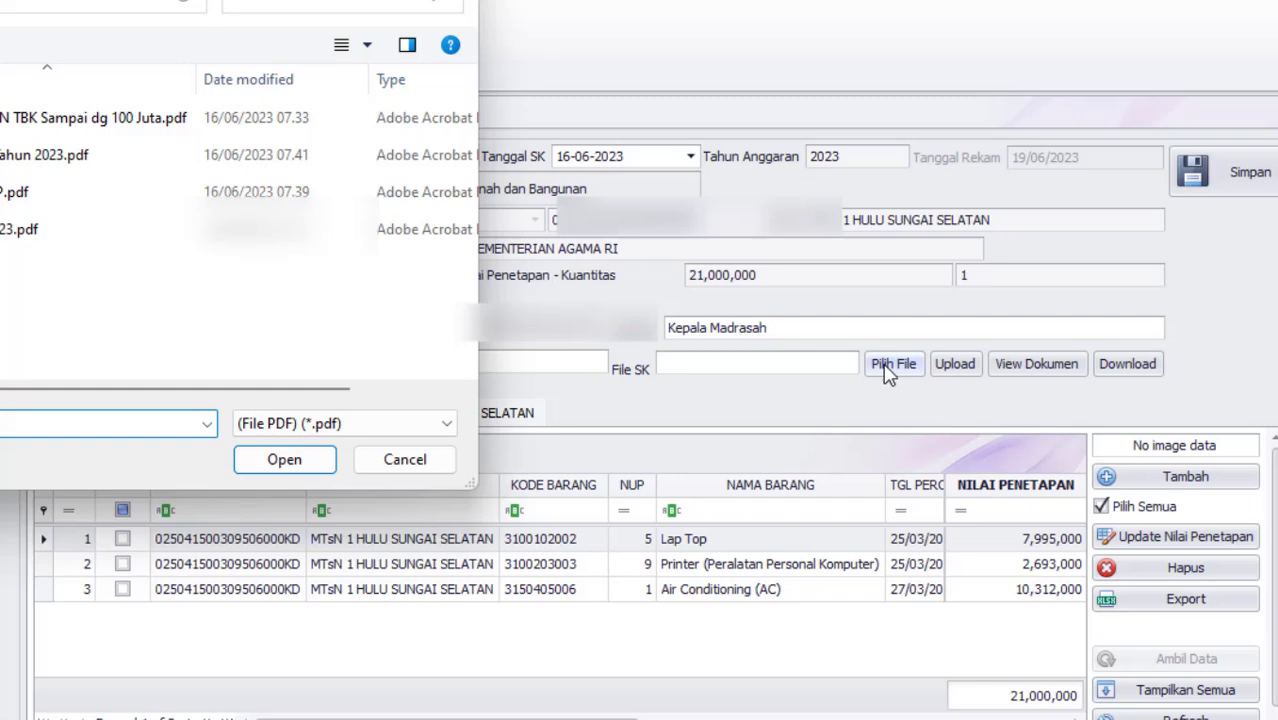
double_click(337, 229)
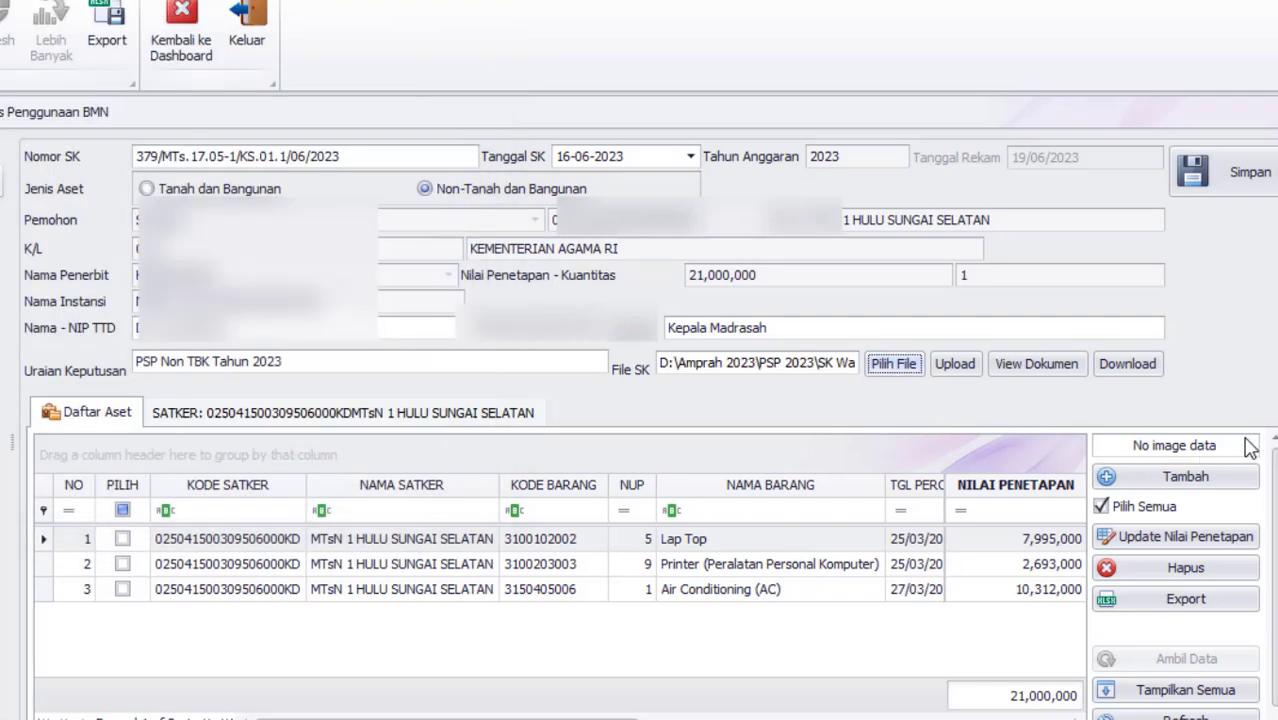
left_click(968, 371)
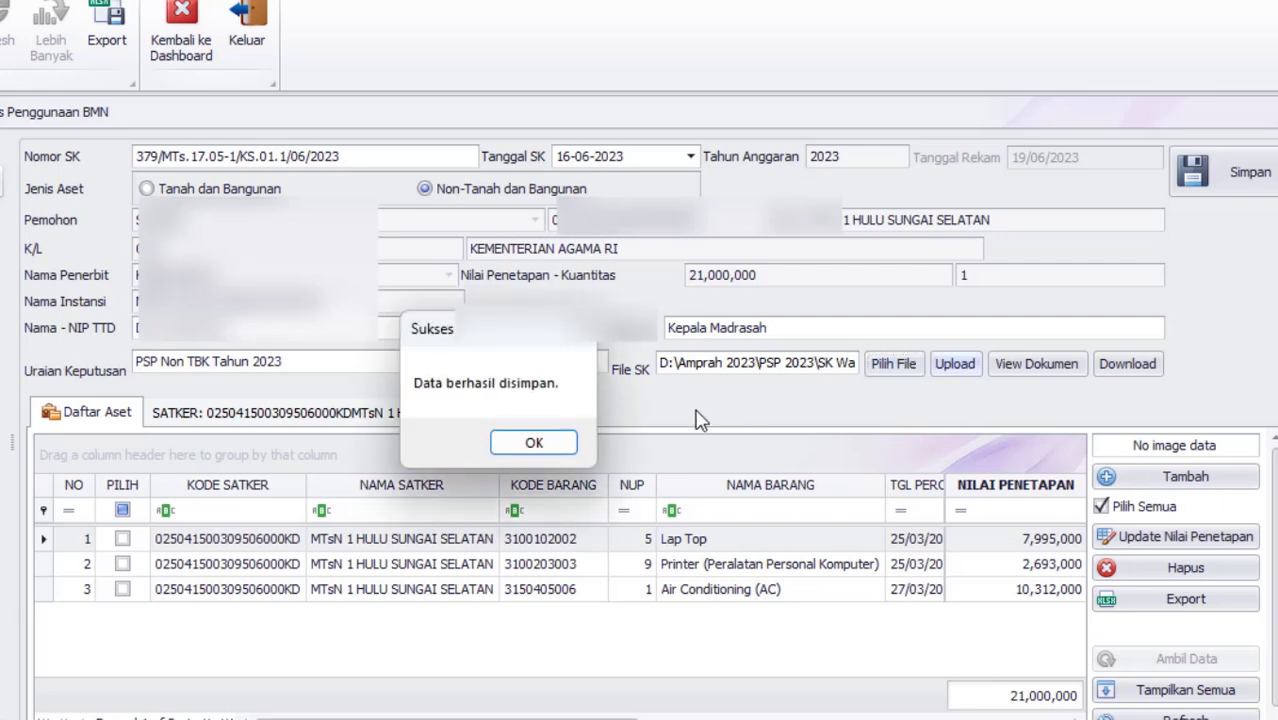
left_click(553, 444)
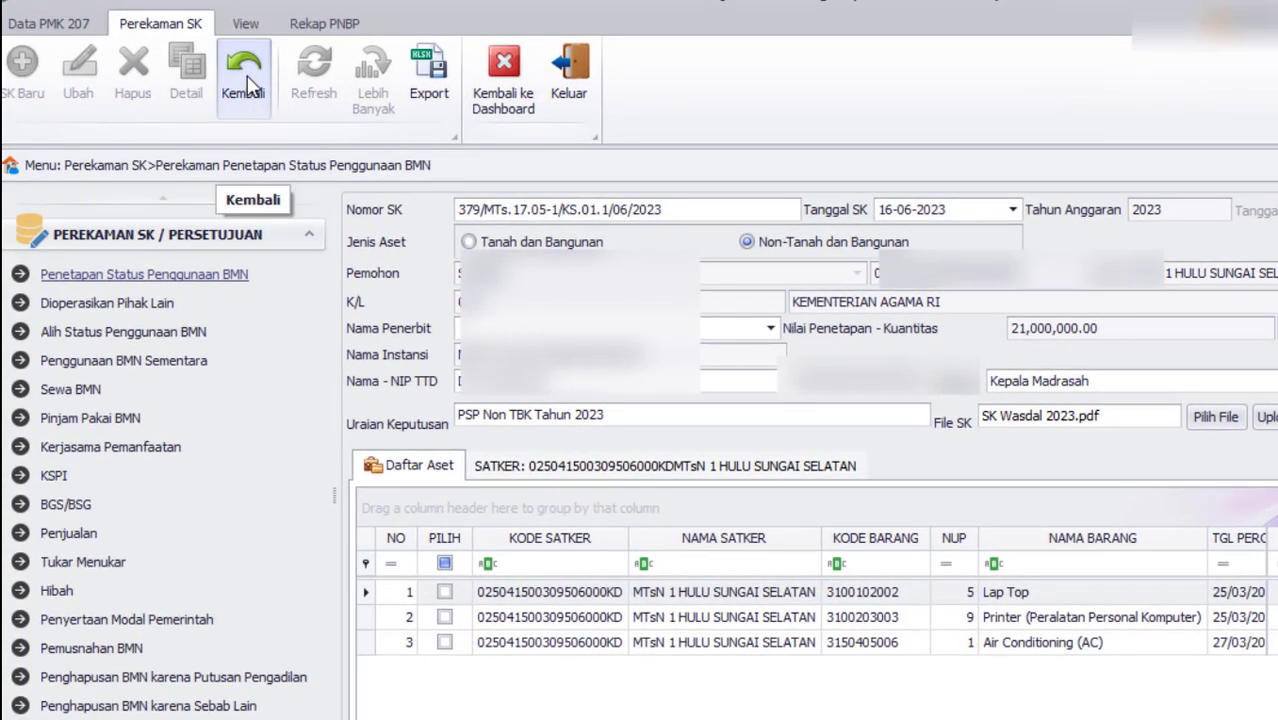
left_click(245, 85)
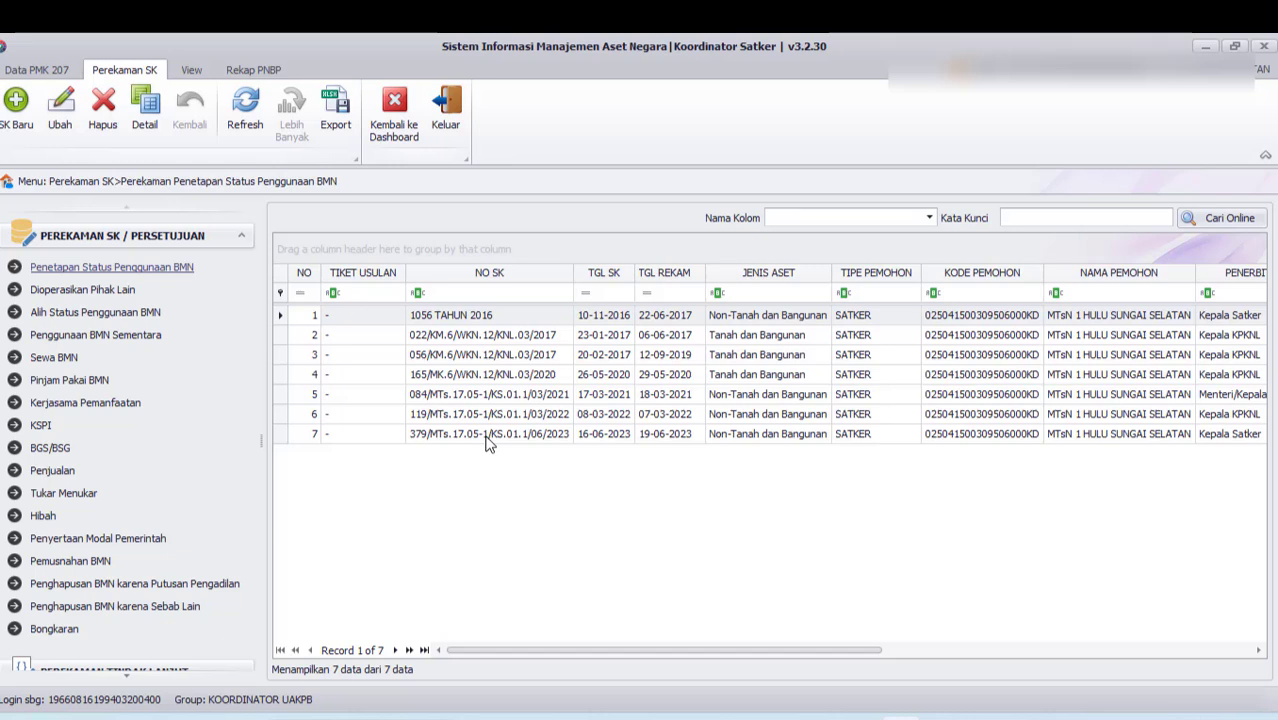
View the Belum PSP overview of Penggunaan BMN in the Wasdal monitoring section.
left_click(242, 238)
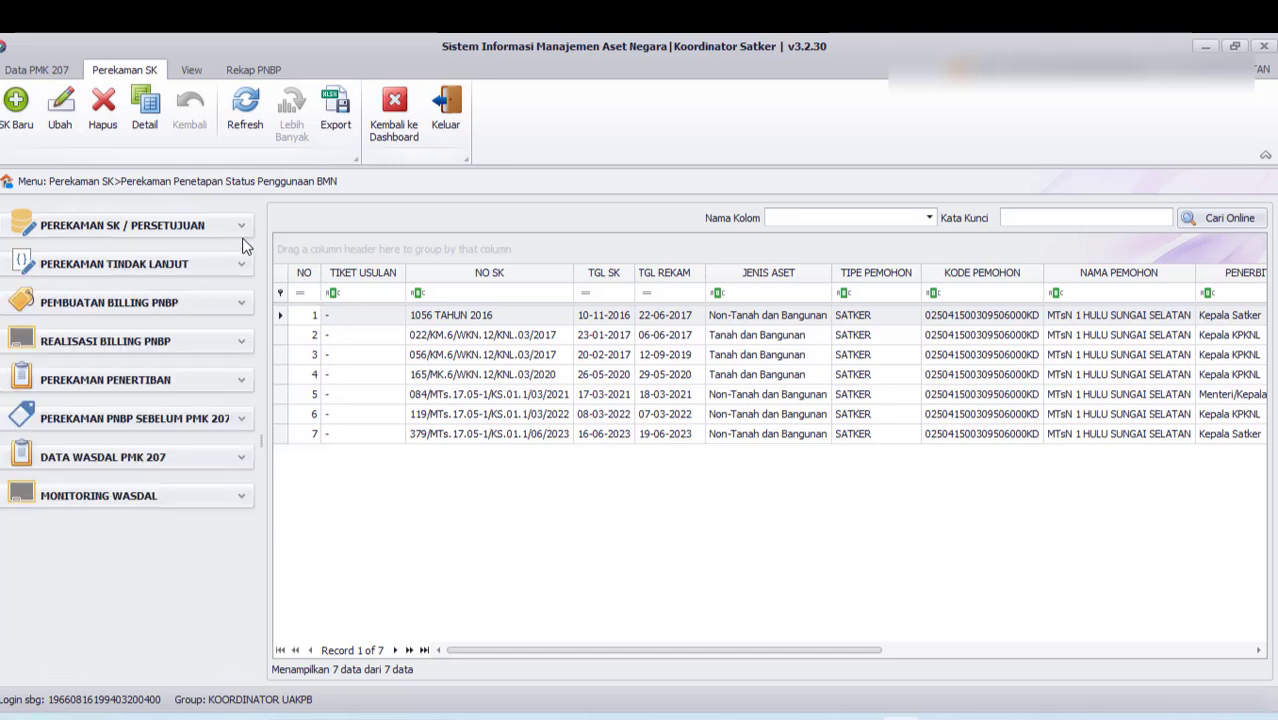
left_click(242, 498)
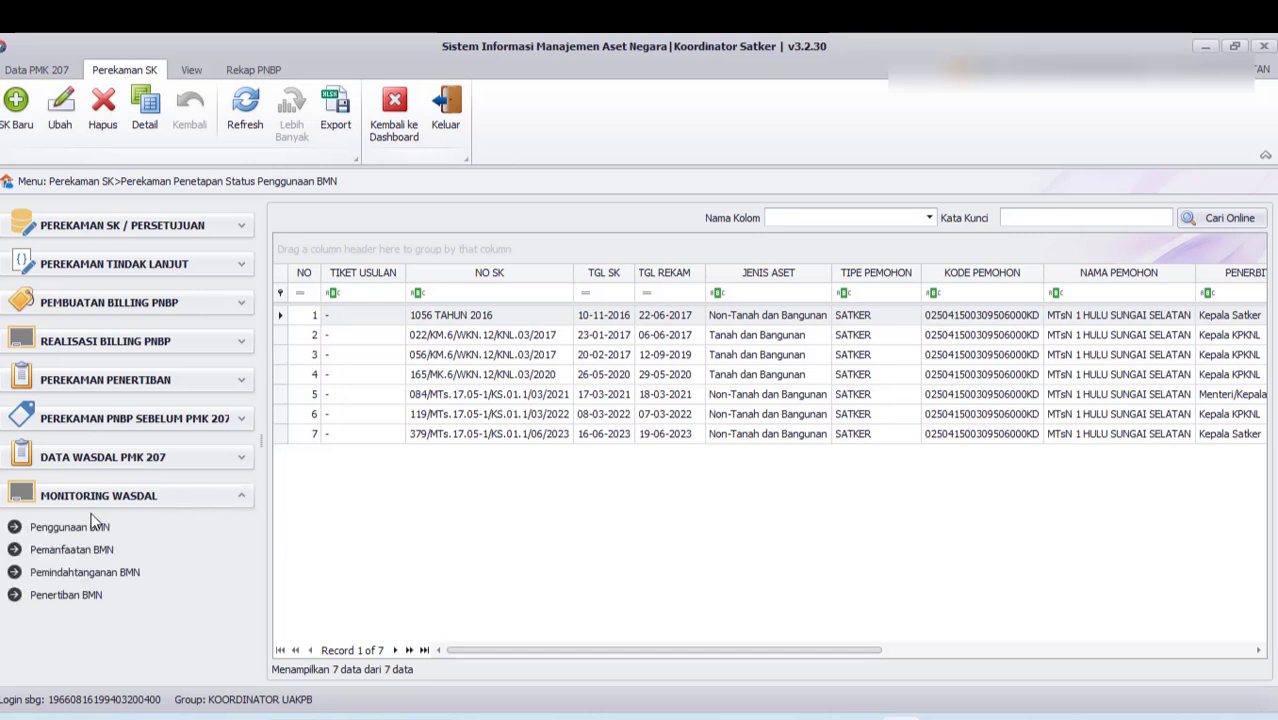
left_click(70, 535)
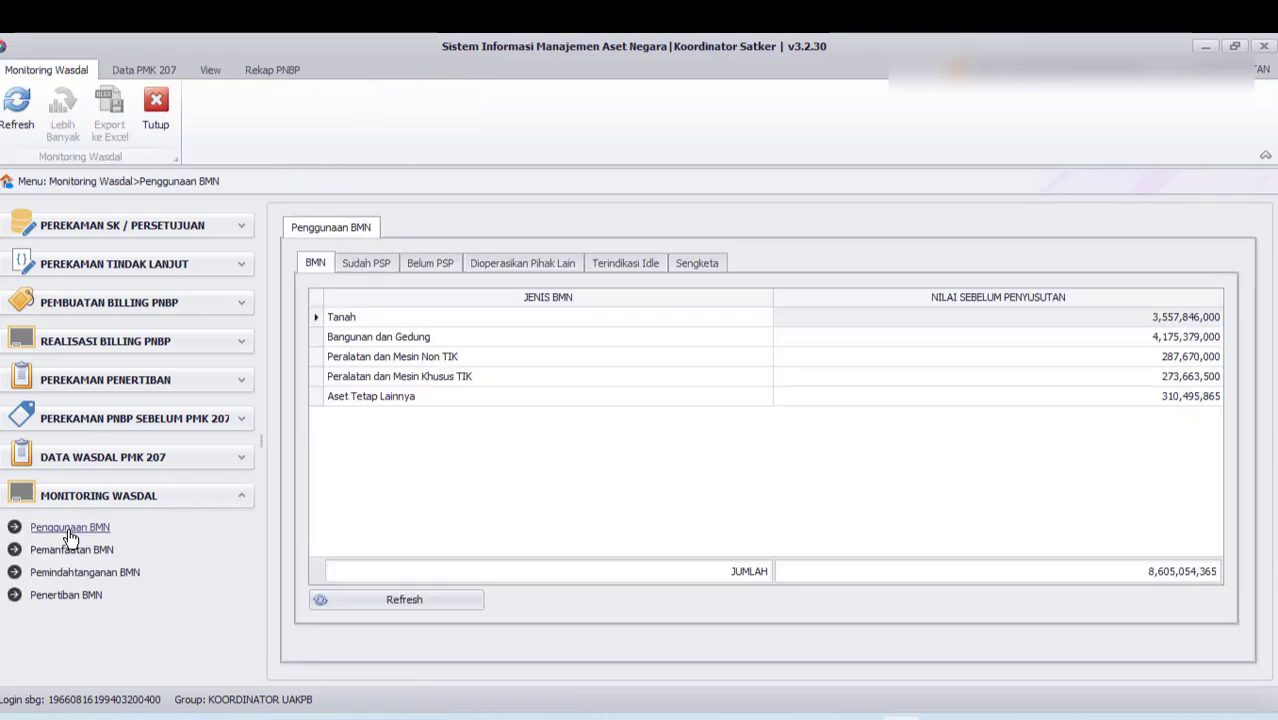
left_click(425, 266)
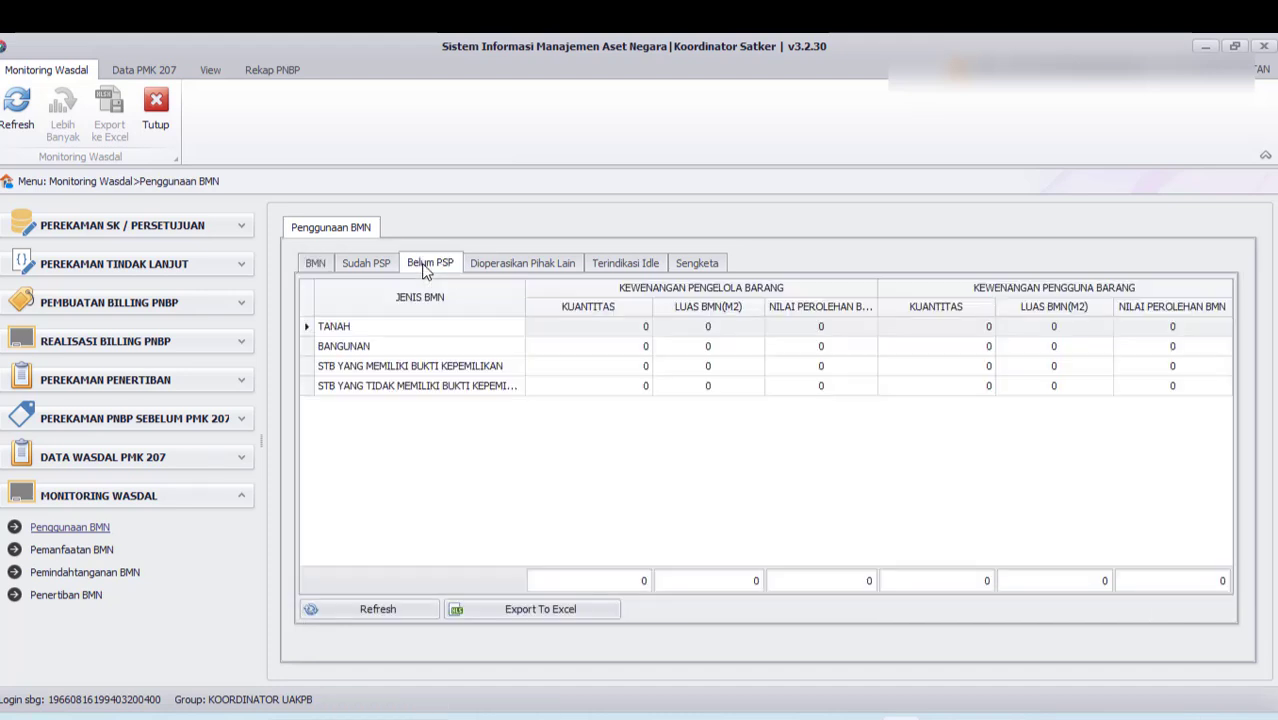